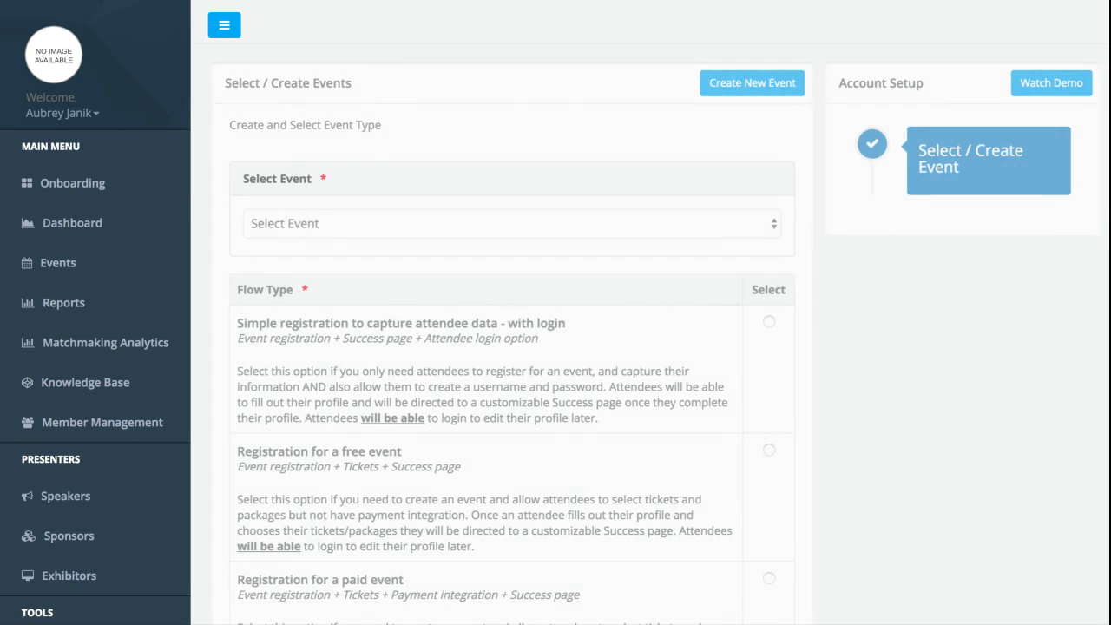
- Select the Dallas, Texas Social Media Event and open its user profile setup
left_click(279, 227)
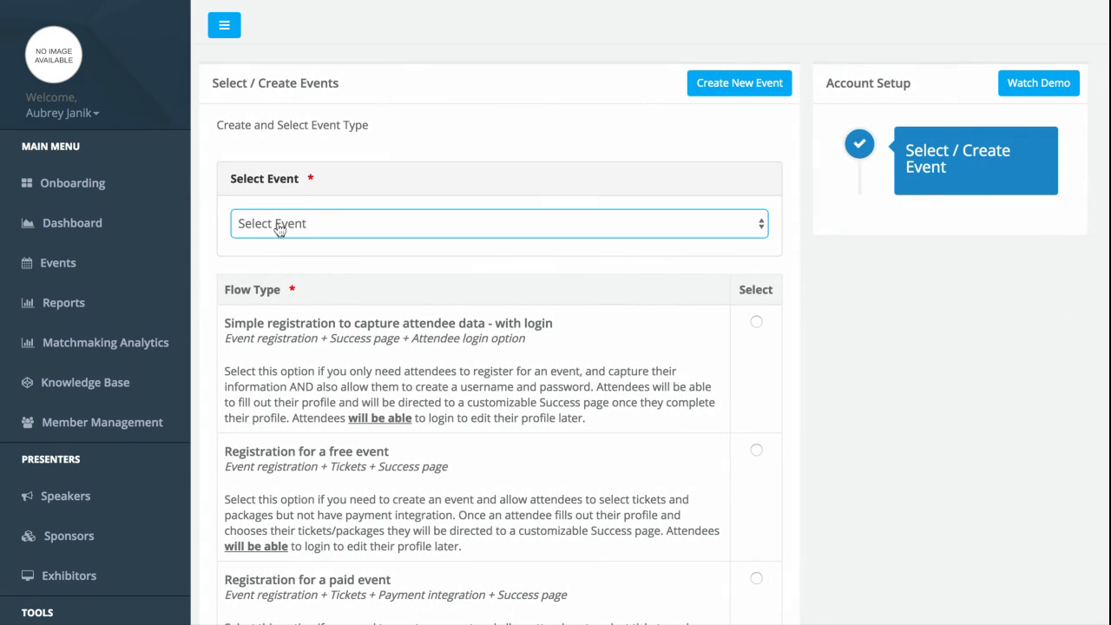
left_click(296, 270)
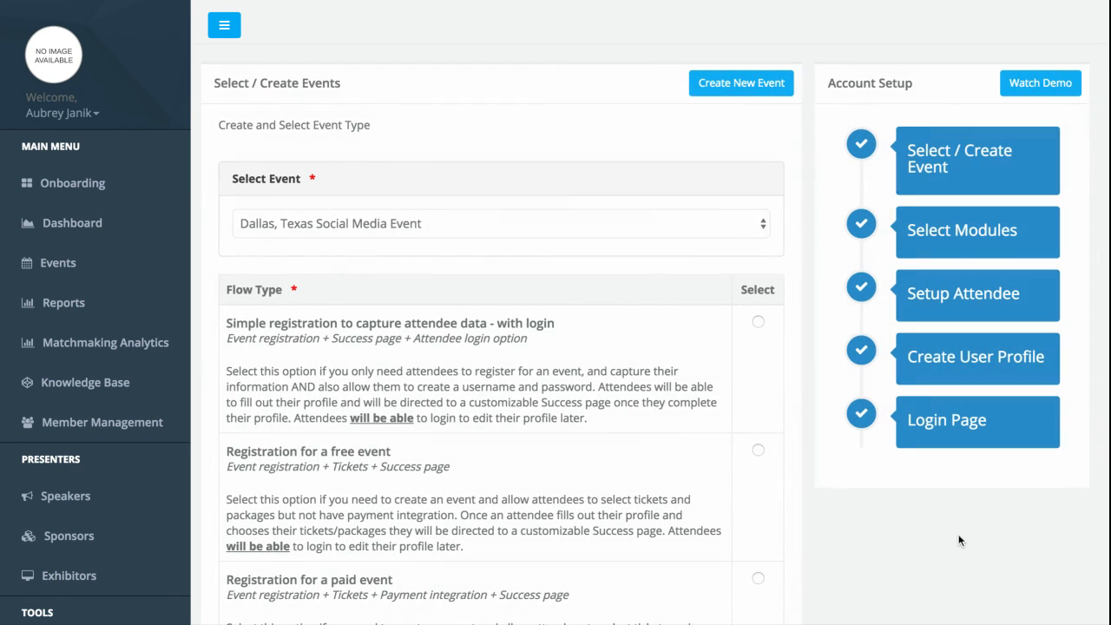
left_click(940, 357)
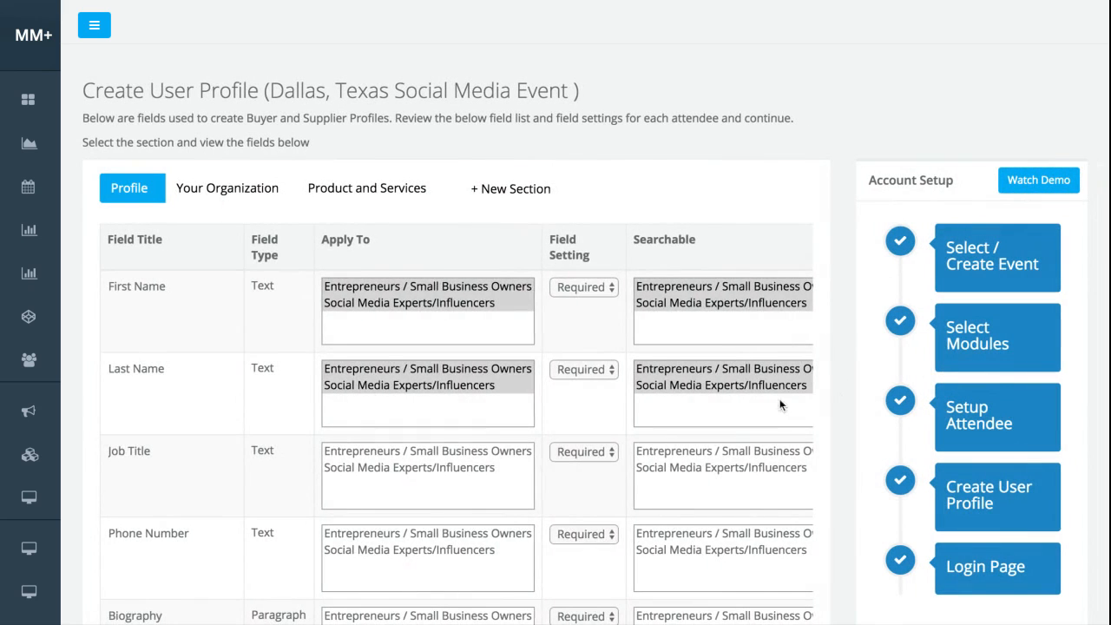
- Examine the Profile section's available fields, from First Name to Intro Video URL, along with their settings
scroll(676, 215, "down", 2)
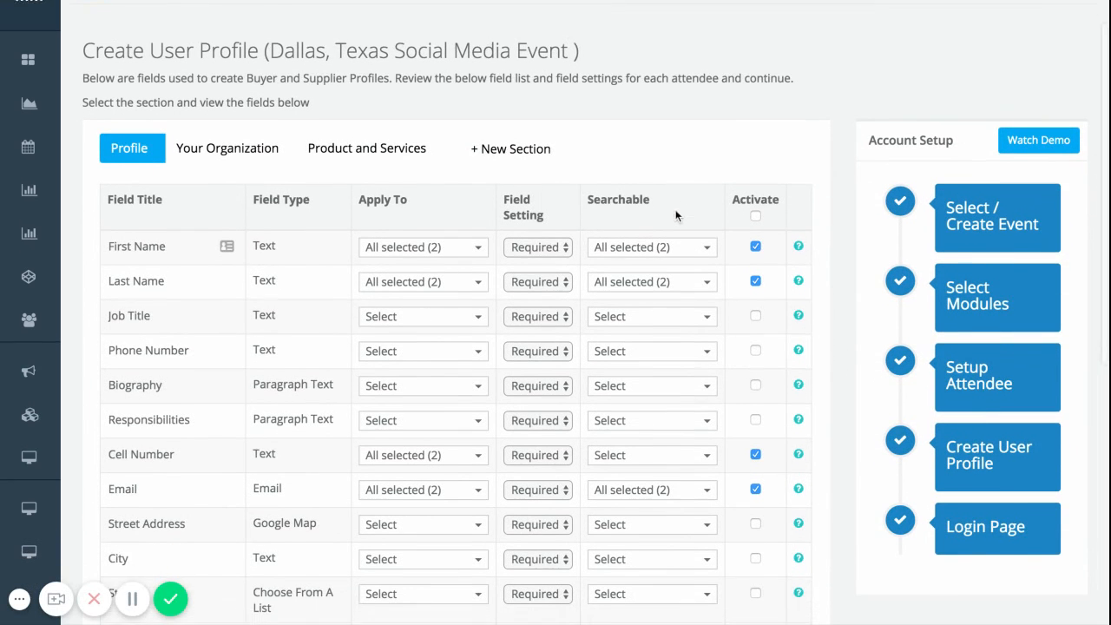
scroll(675, 215, "down", 3)
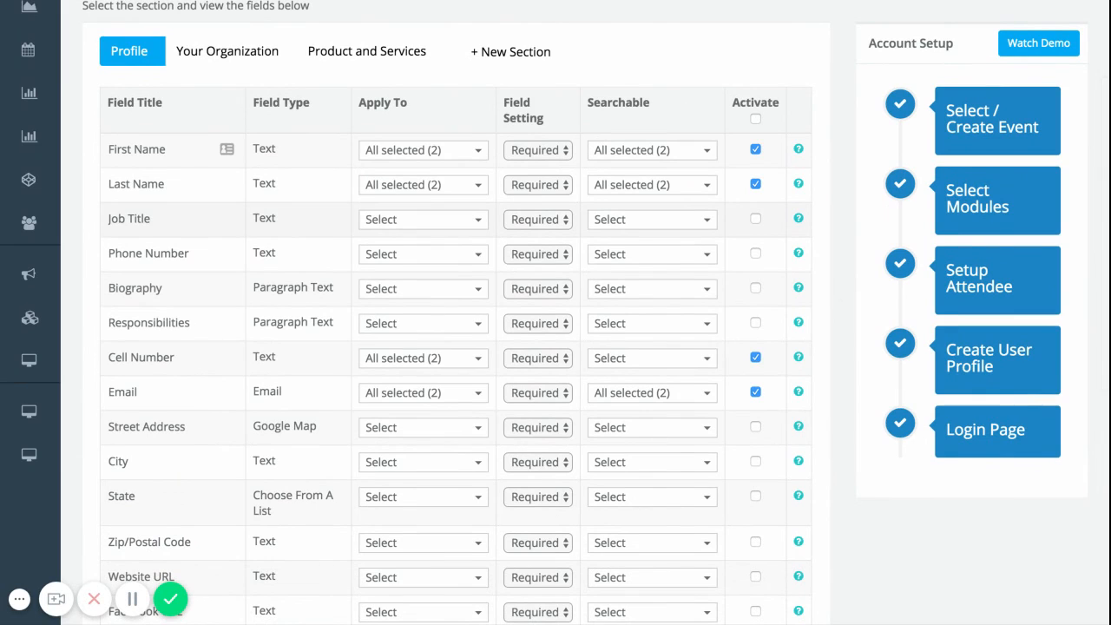
scroll(455, 313, "down", 5)
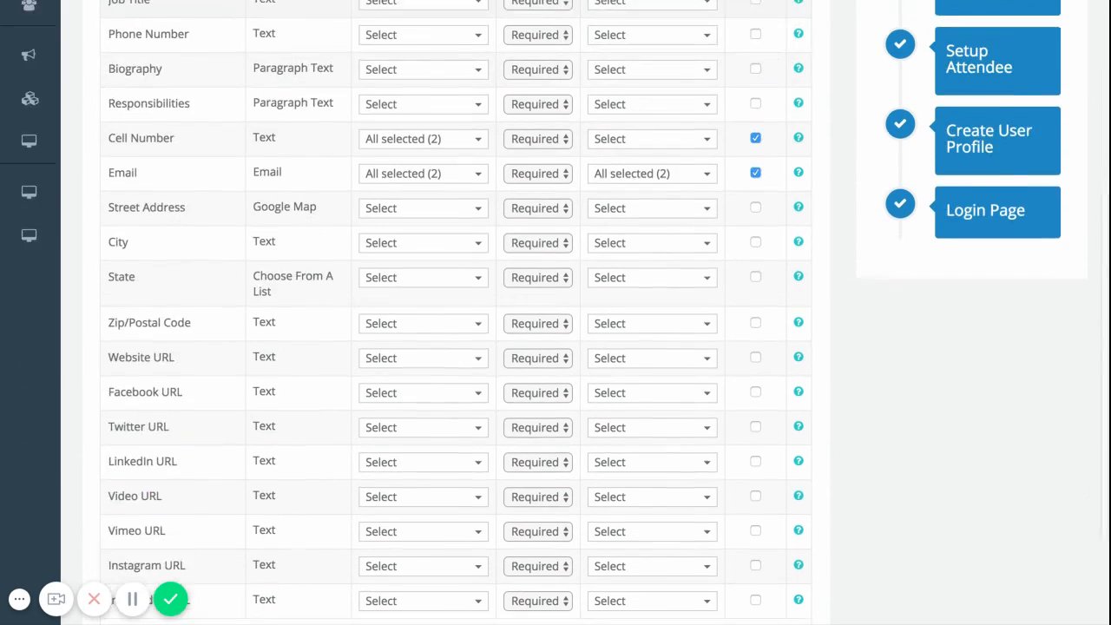
scroll(456, 313, "up", 2)
scroll(455, 312, "up", 3)
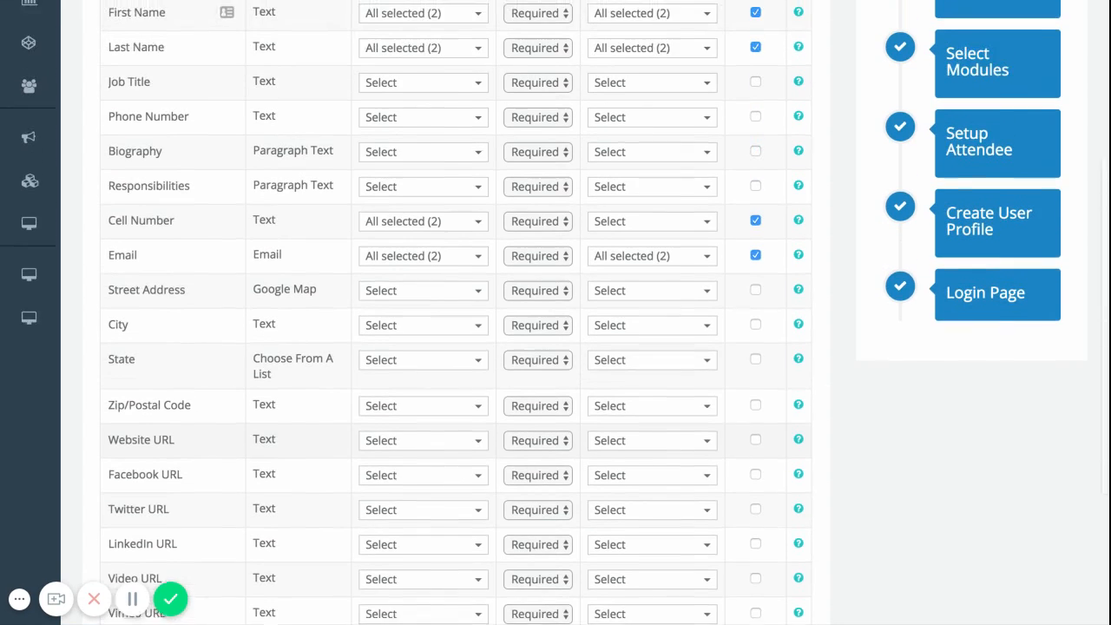
scroll(456, 313, "down", 5)
scroll(455, 313, "up", 7)
scroll(456, 313, "up", 5)
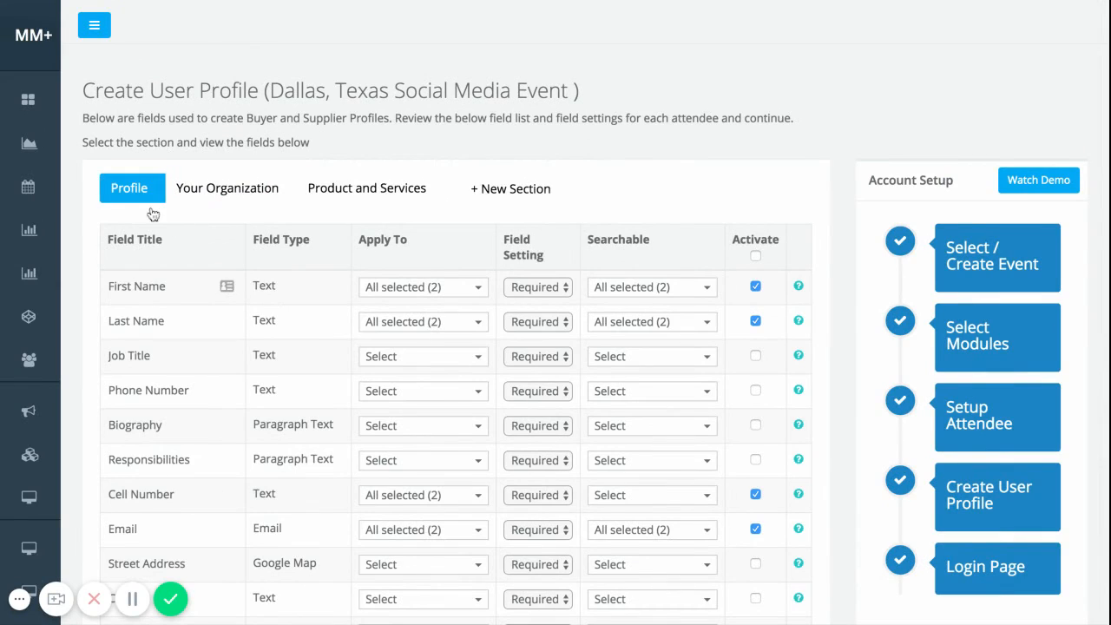
scroll(160, 219, "down", 12)
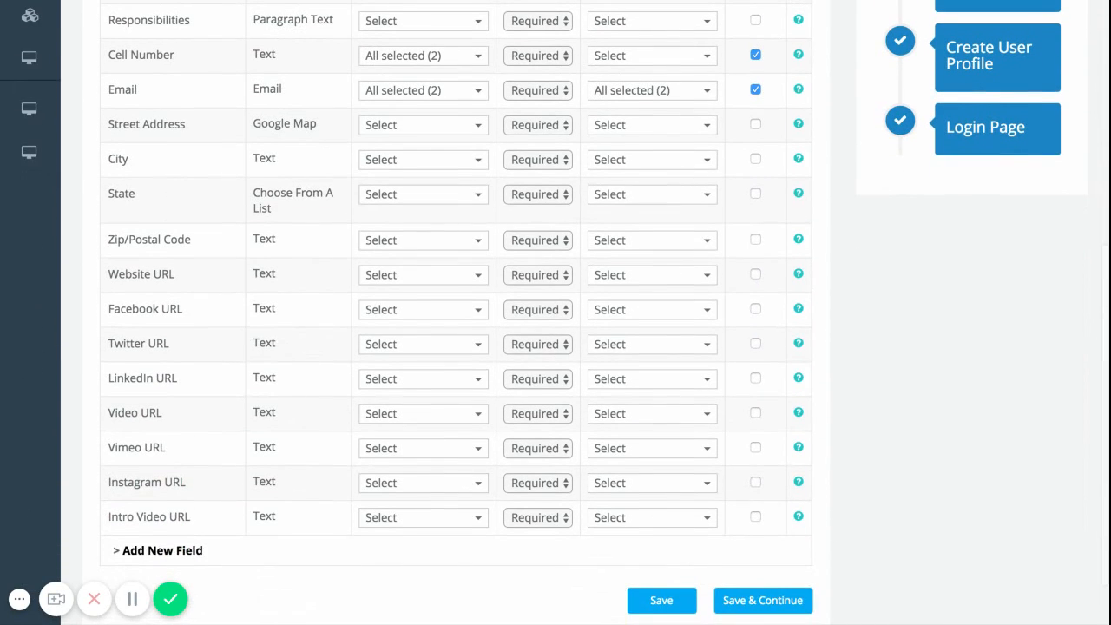
scroll(283, 176, "up", 12)
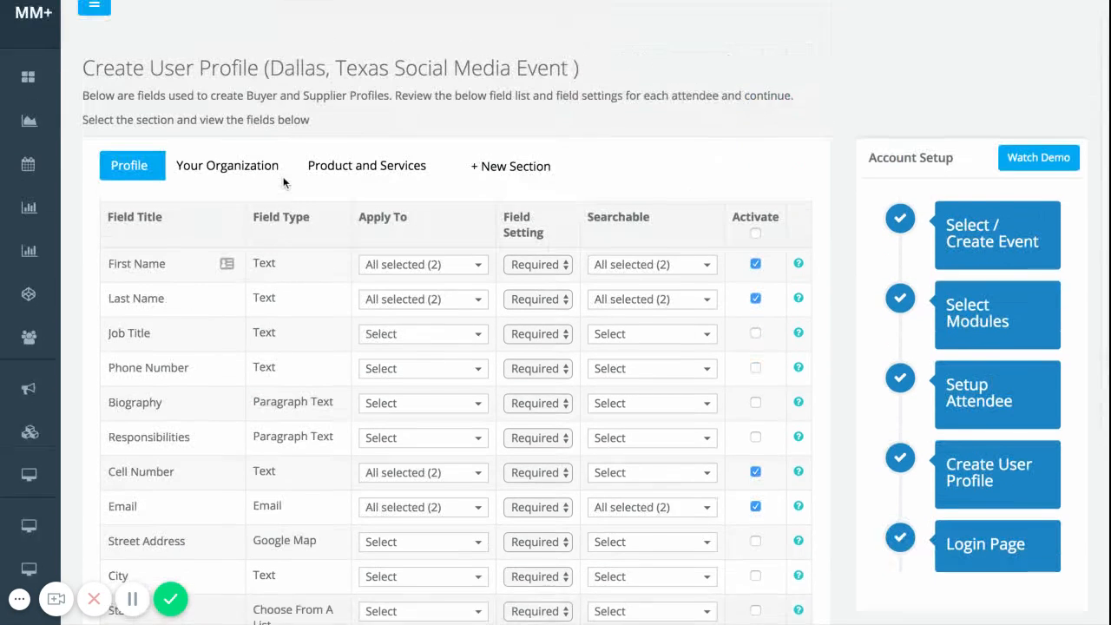
- Examine the fields offered in the Your Organization section and in the Product and Services section
left_click(237, 194)
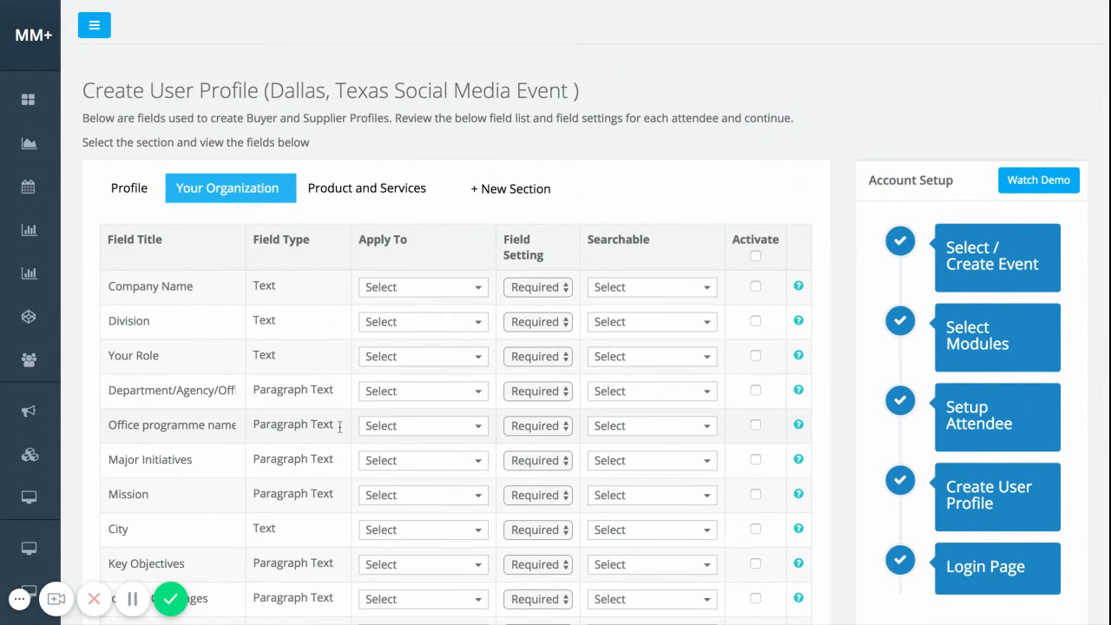
scroll(339, 426, "down", 3)
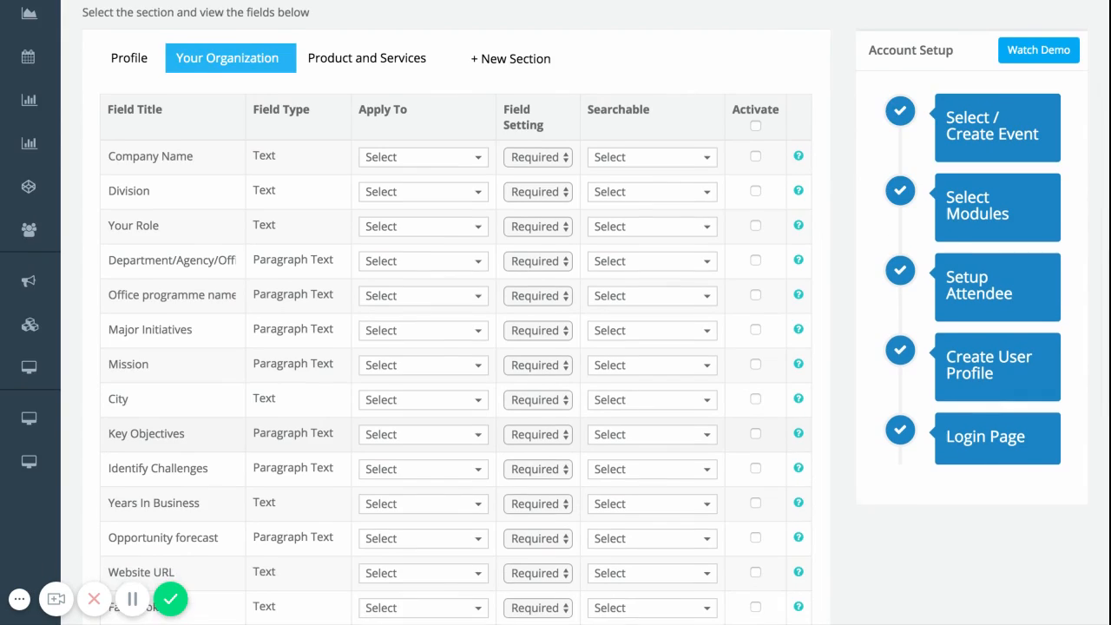
scroll(339, 426, "down", 6)
scroll(261, 437, "down", 3)
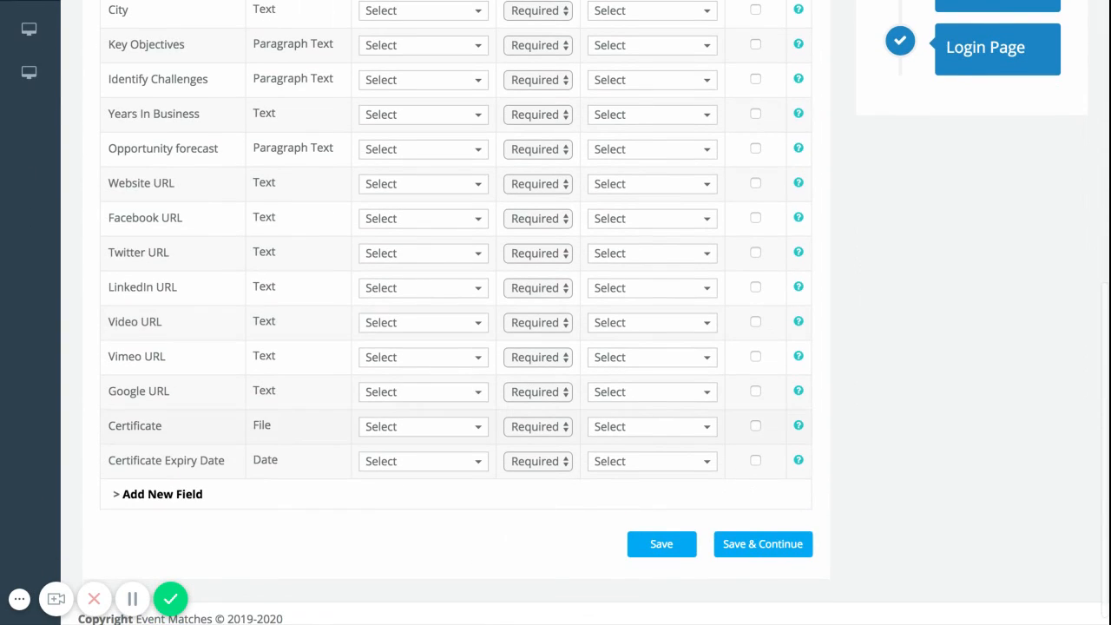
scroll(171, 460, "up", 12)
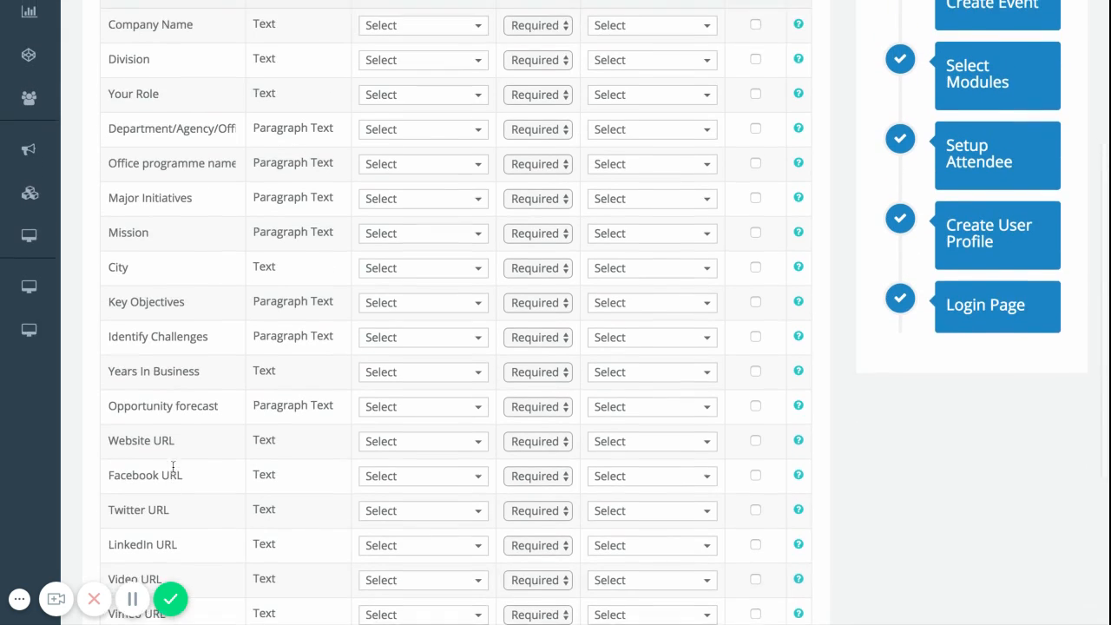
scroll(372, 176, "up", 1)
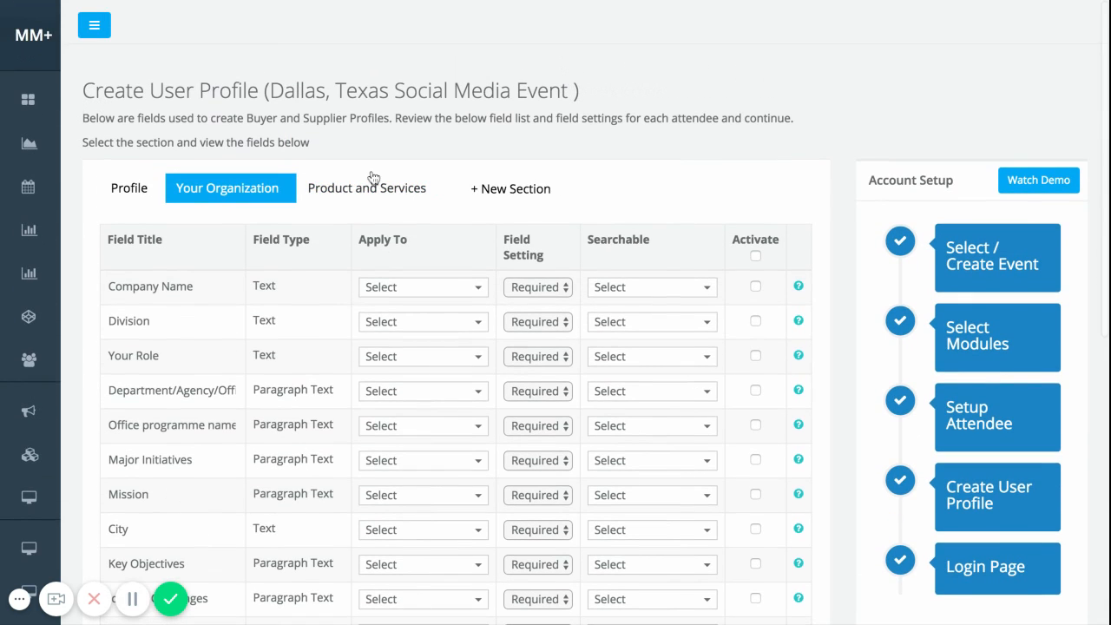
left_click(369, 188)
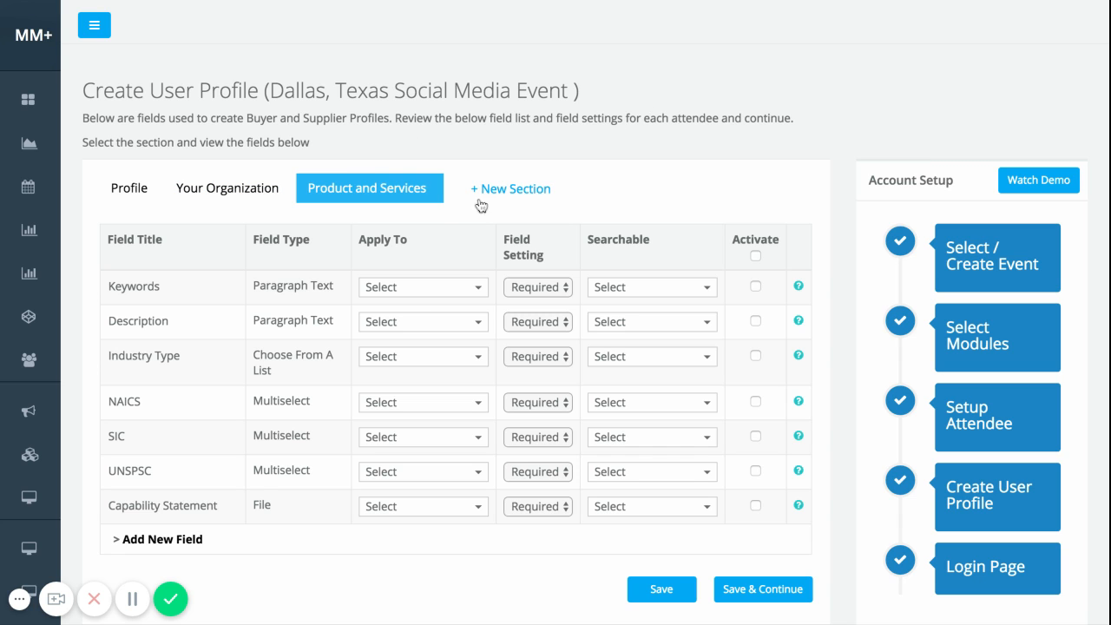
- Start a new field in the Profile section titled "Will you require a vegetarian meal?" with the Multiple choice type
left_click(139, 187)
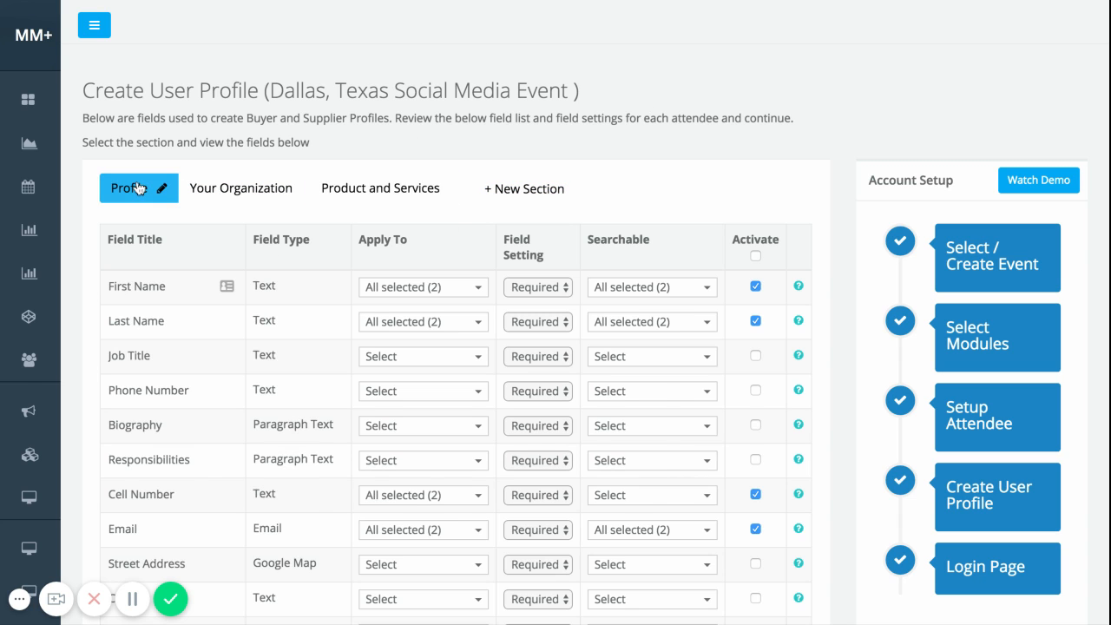
scroll(256, 424, "down", 5)
scroll(257, 431, "down", 2)
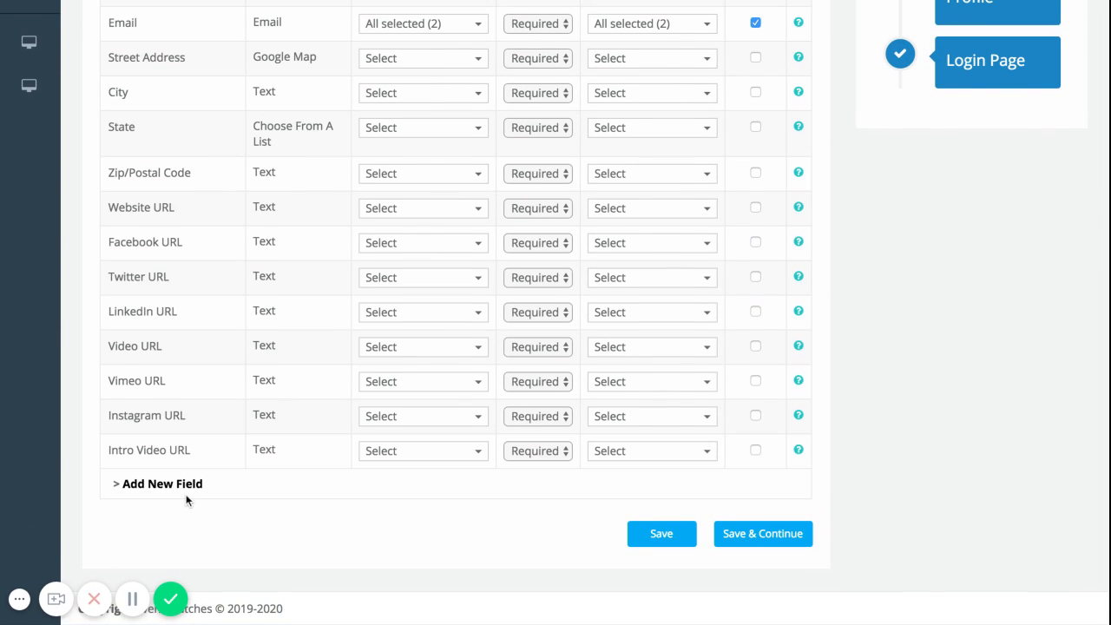
left_click(183, 493)
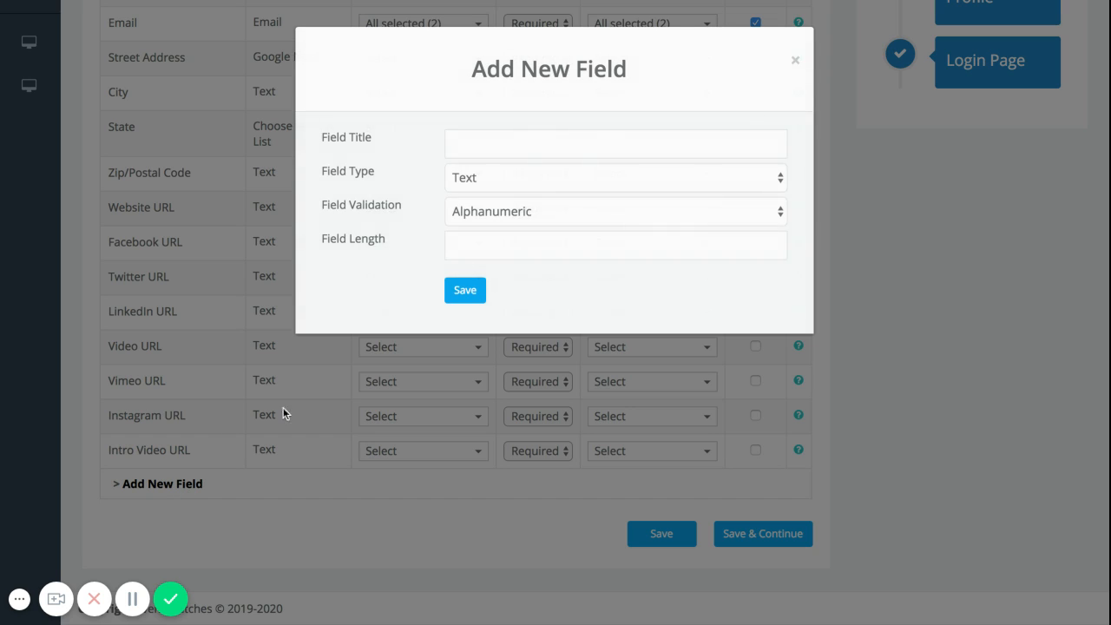
left_click(497, 145)
type("Wil")
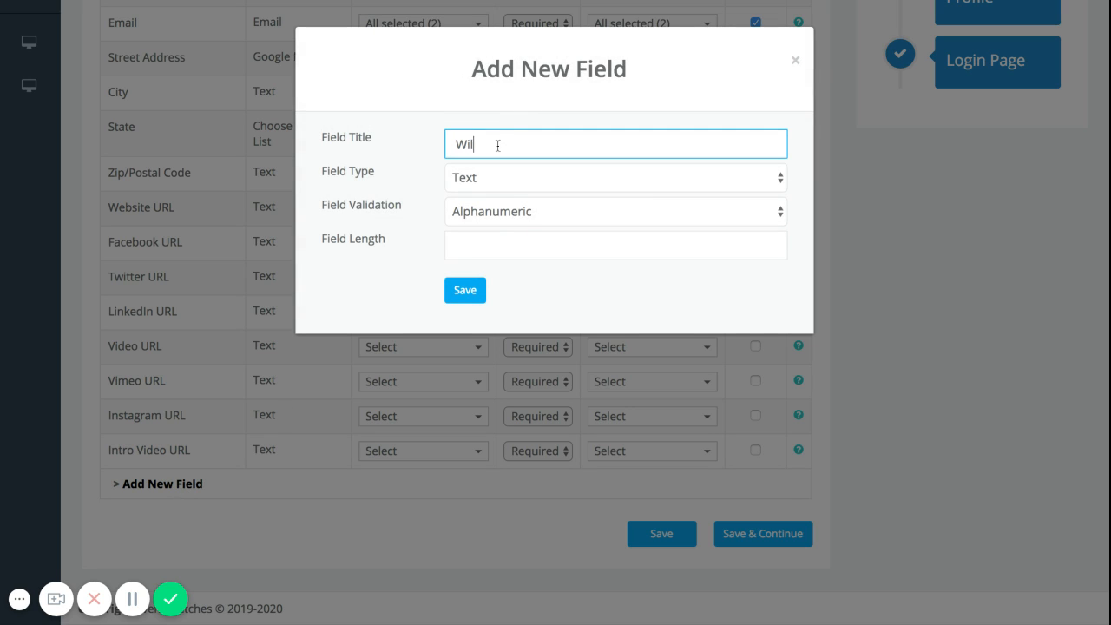
type("l you require a vegetarian meal?")
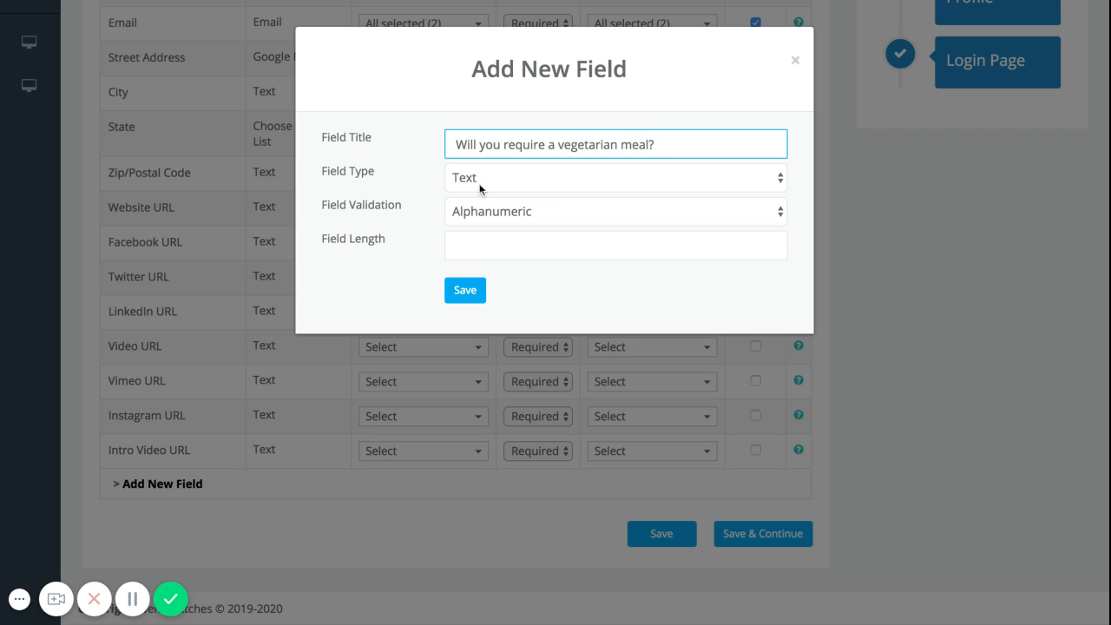
key("Tab")
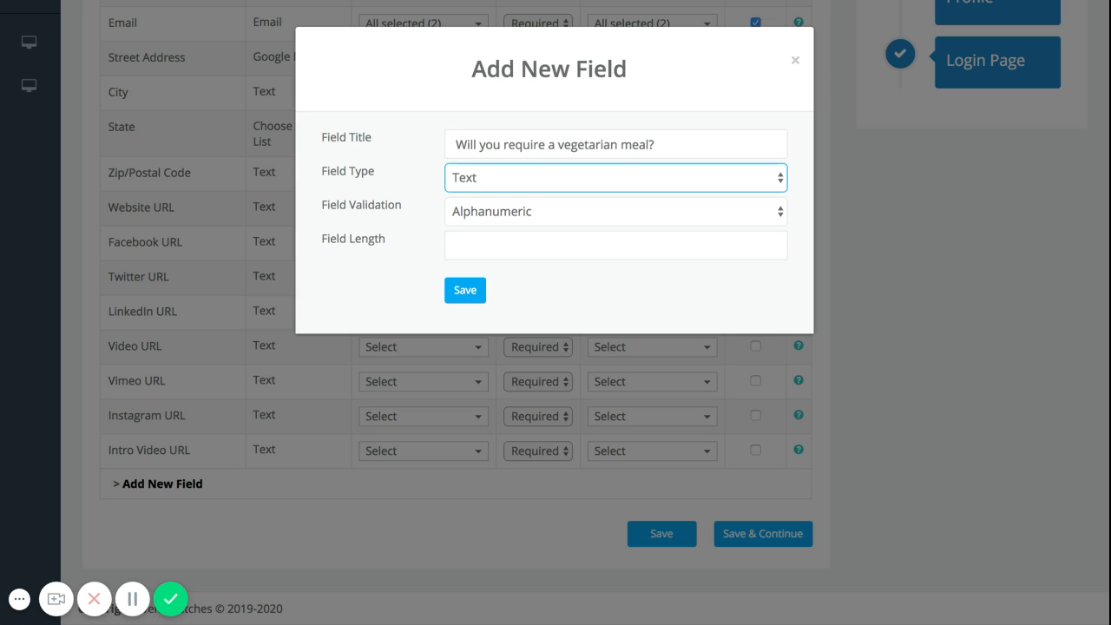
left_click(551, 209)
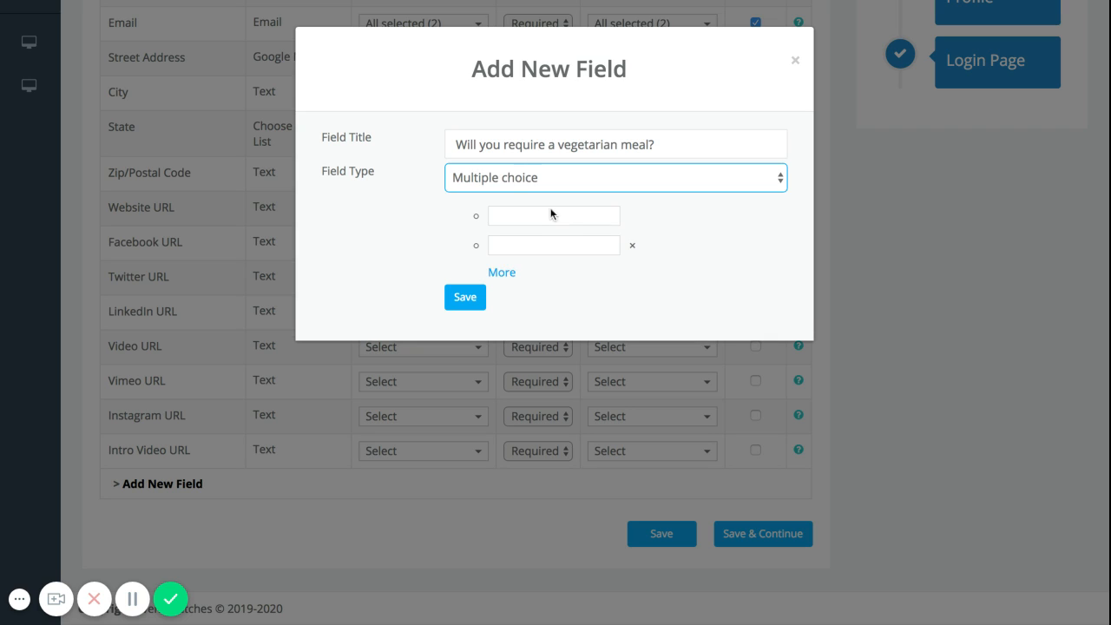
- Give the vegetarian meal question the answer options Yes and No and try to save the new field
left_click(547, 217)
type("Yes")
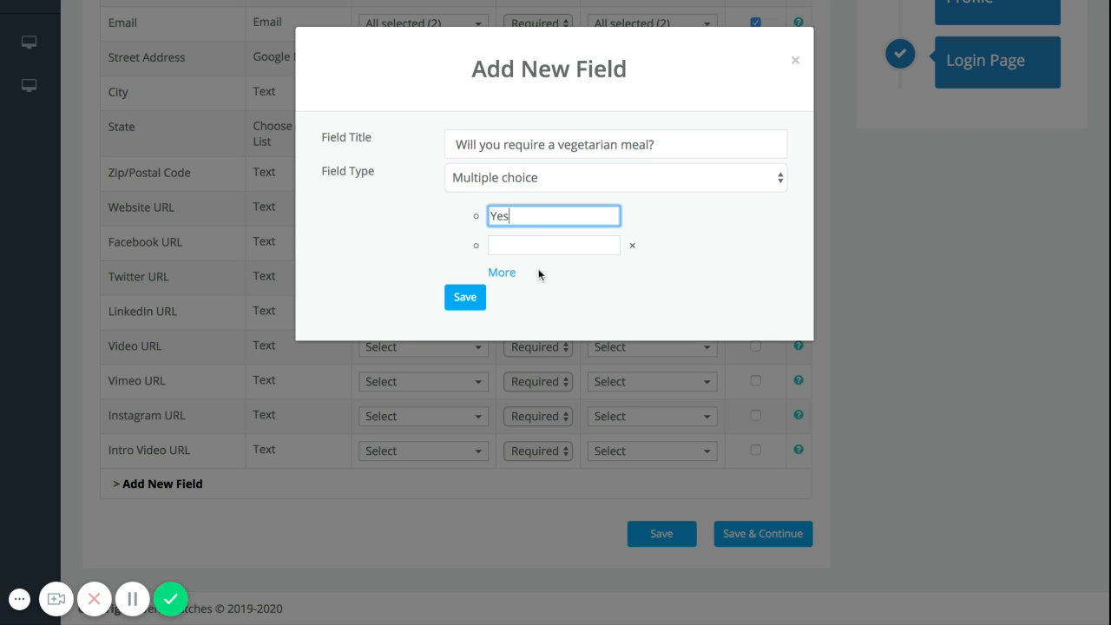
left_click(536, 245)
type("No")
left_click(533, 176)
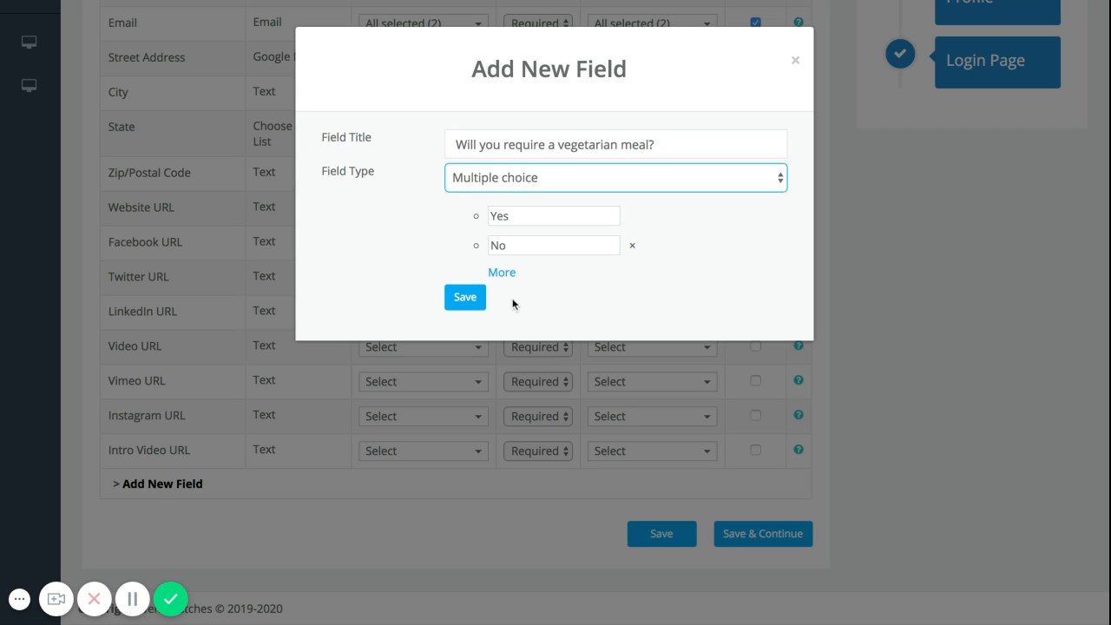
left_click(480, 303)
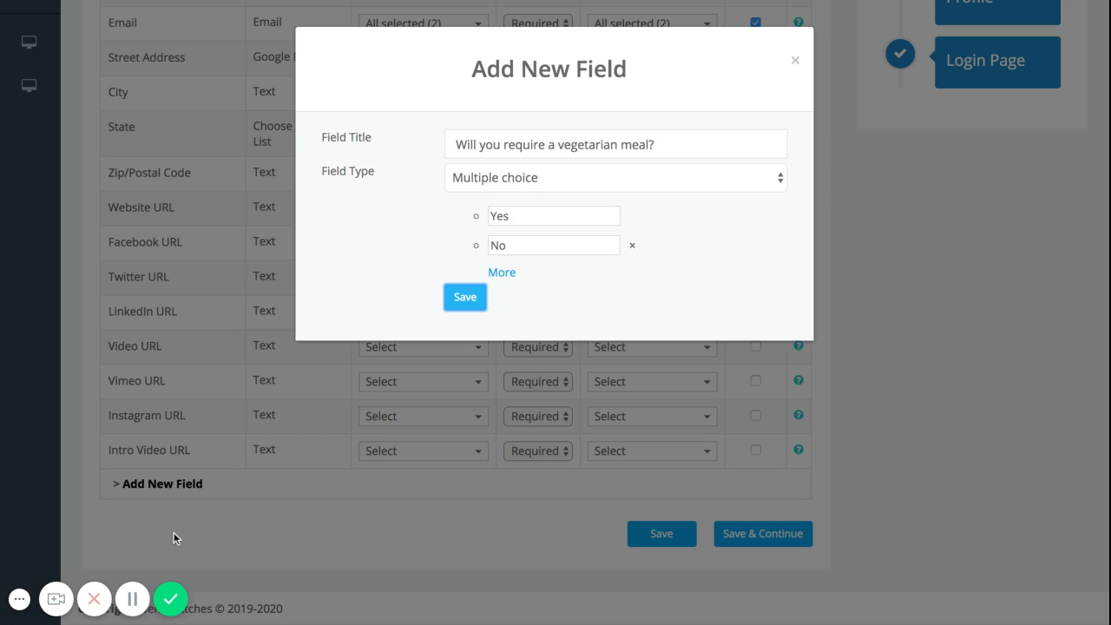
left_click(133, 599)
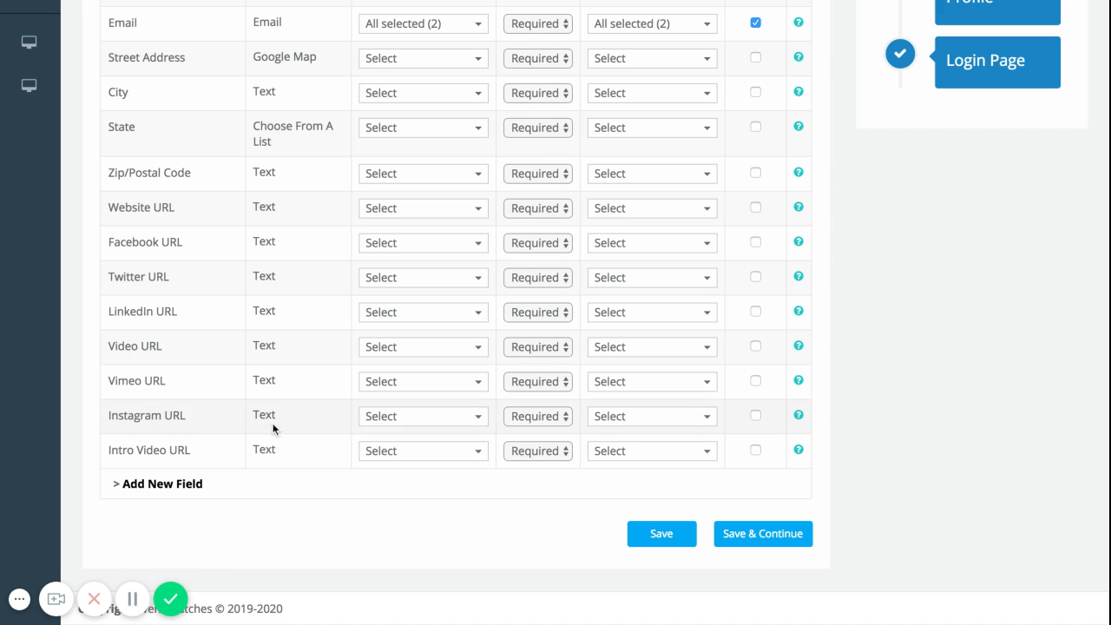
- Review the Profile fields' Apply To, Field Setting, Searchable and Activate columns, and bring up the Your Organization section
scroll(272, 422, "up", 10)
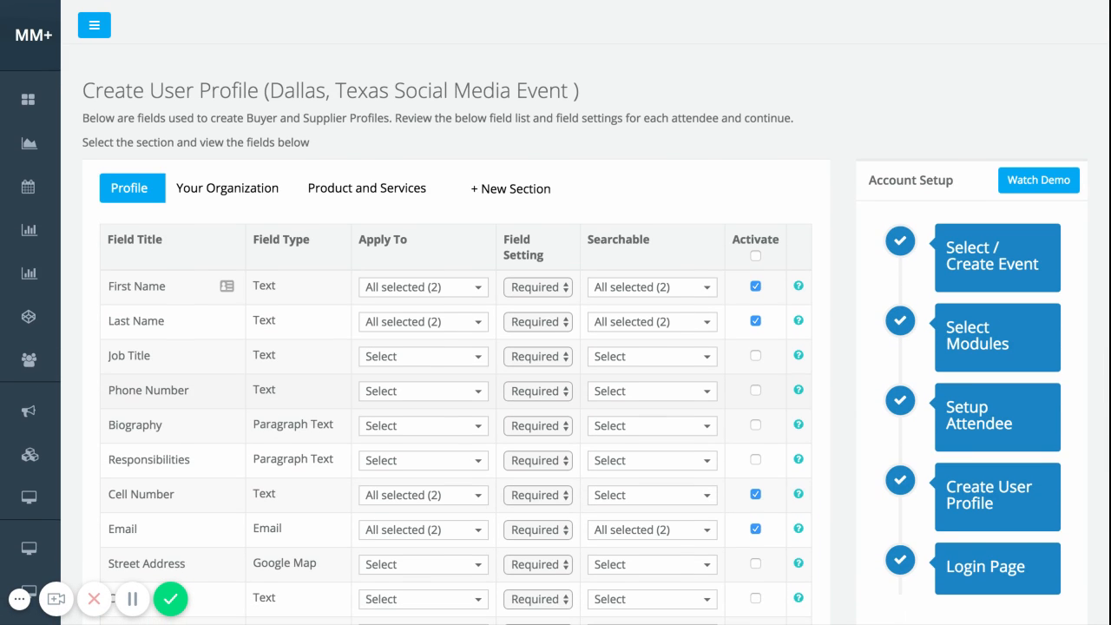
scroll(555, 315, "down", 2)
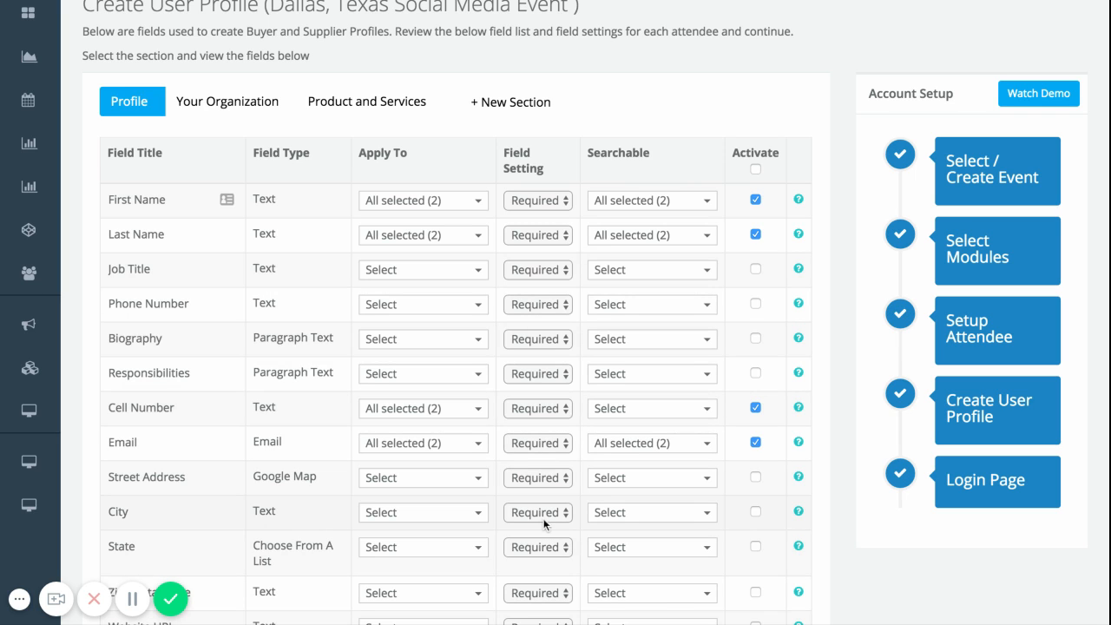
scroll(543, 518, "down", 3)
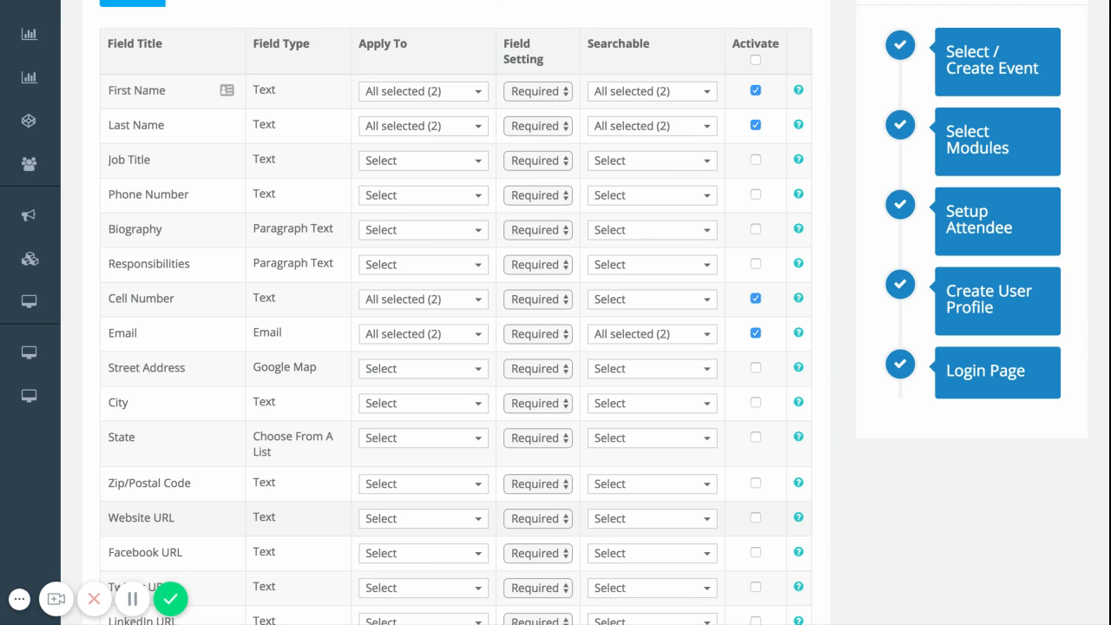
scroll(456, 313, "down", 2)
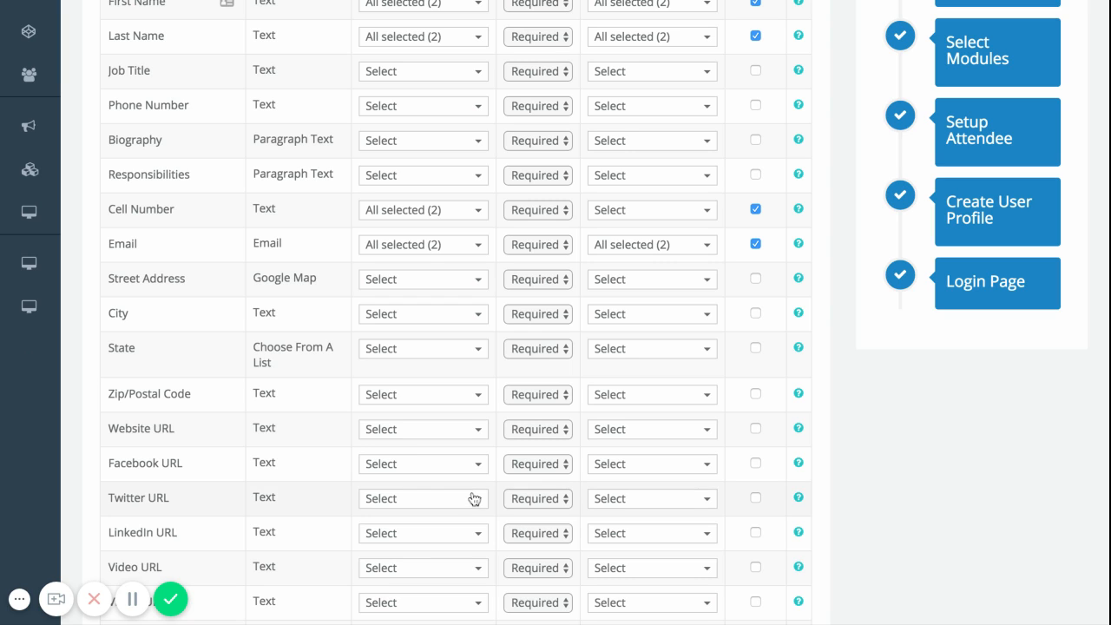
scroll(472, 498, "up", 5)
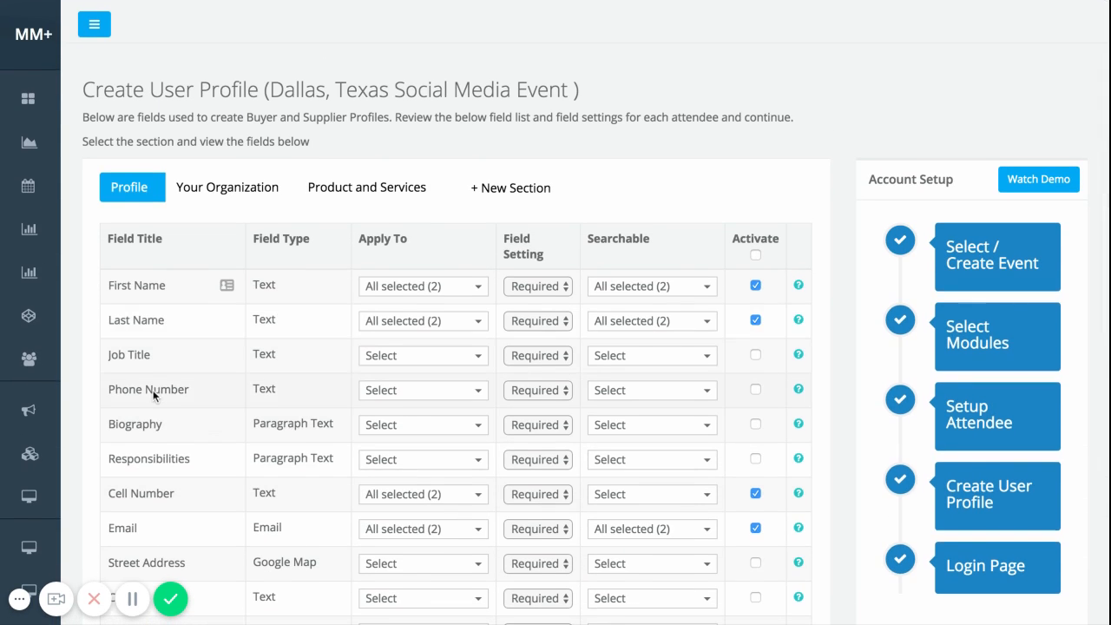
scroll(153, 390, "down", 7)
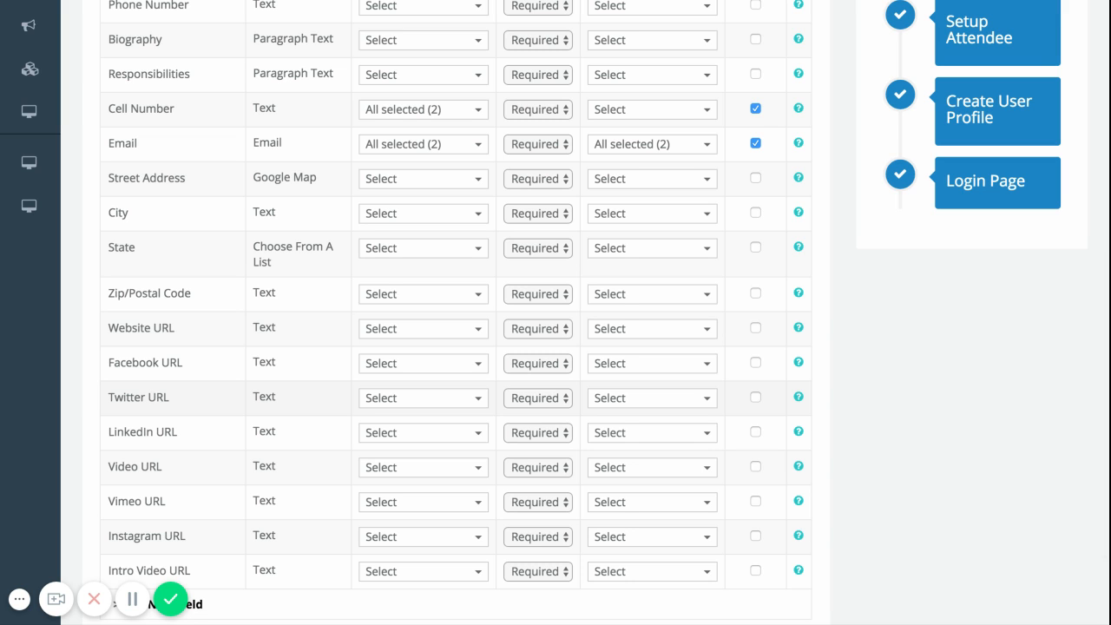
scroll(156, 338, "up", 4)
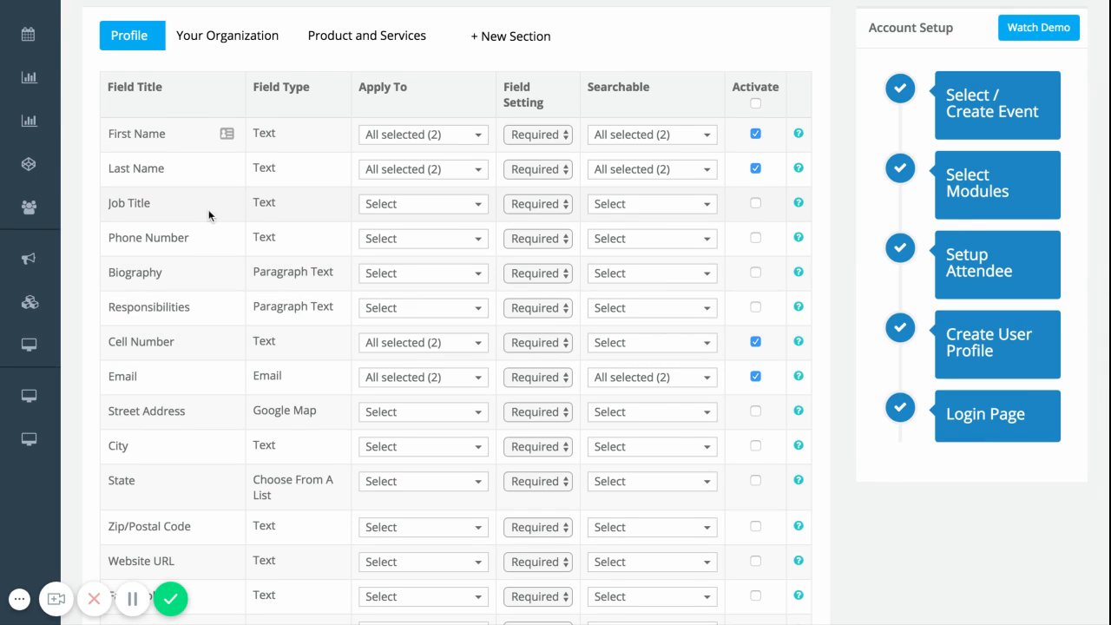
left_click(218, 35)
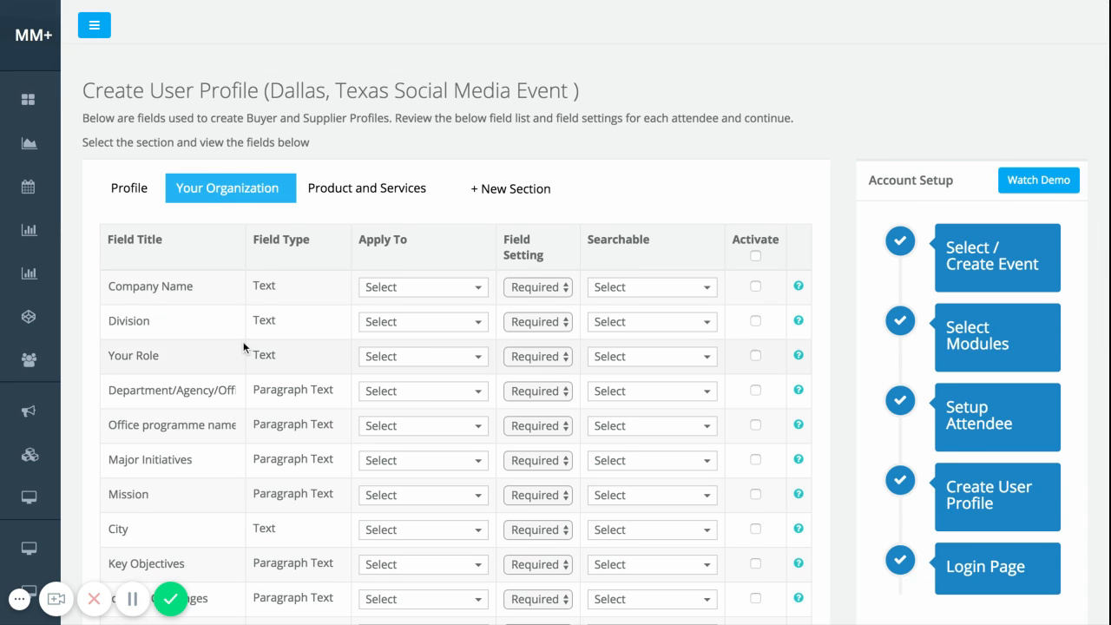
- Look through the fields offered in the Your Organization and the Product and Services sections
scroll(243, 341, "down", 4)
scroll(243, 343, "down", 1)
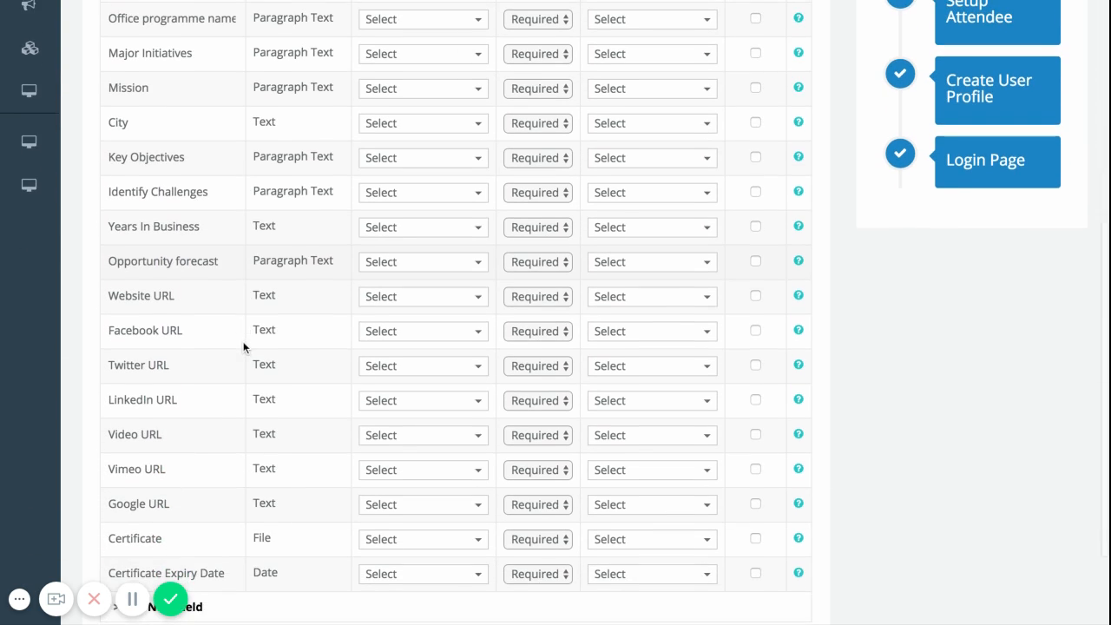
scroll(243, 344, "up", 5)
left_click(373, 185)
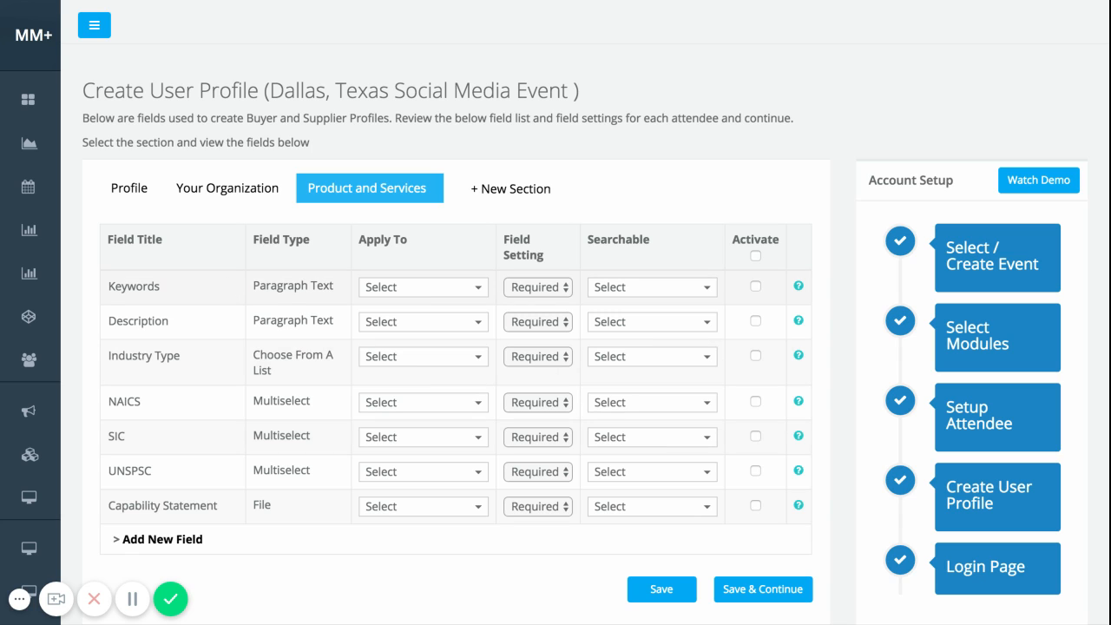
left_click(256, 195)
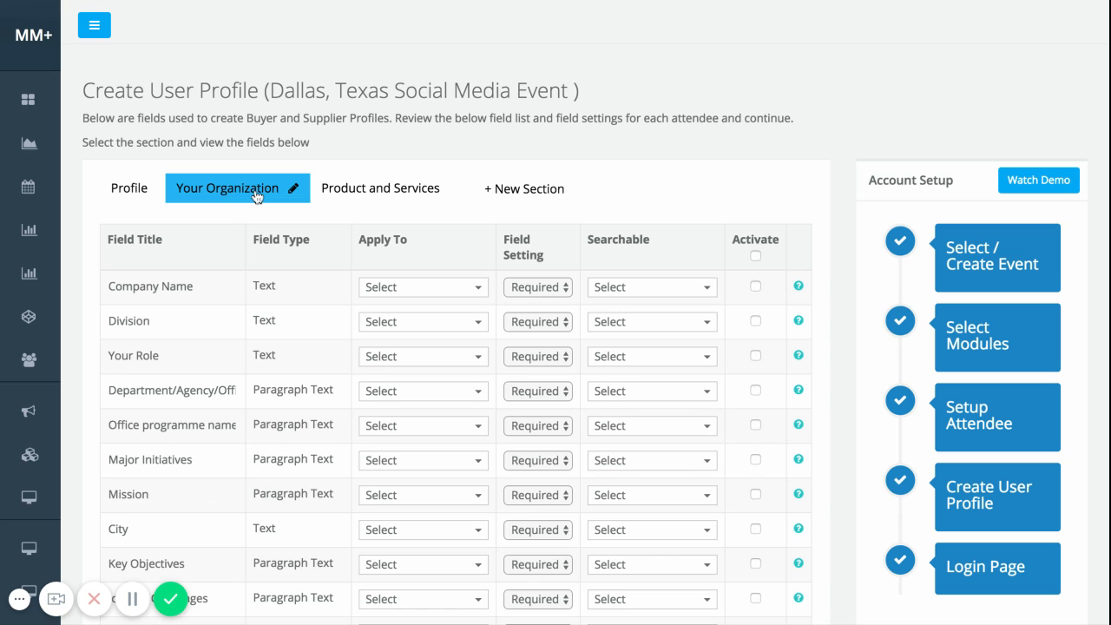
scroll(309, 324, "down", 4)
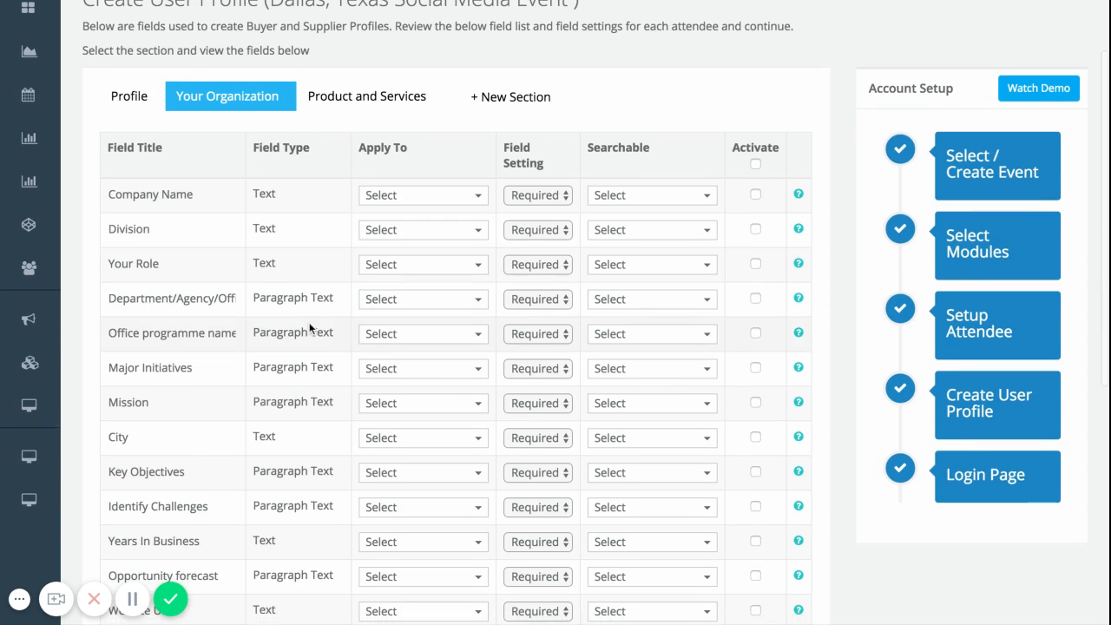
scroll(390, 55, "up", 4)
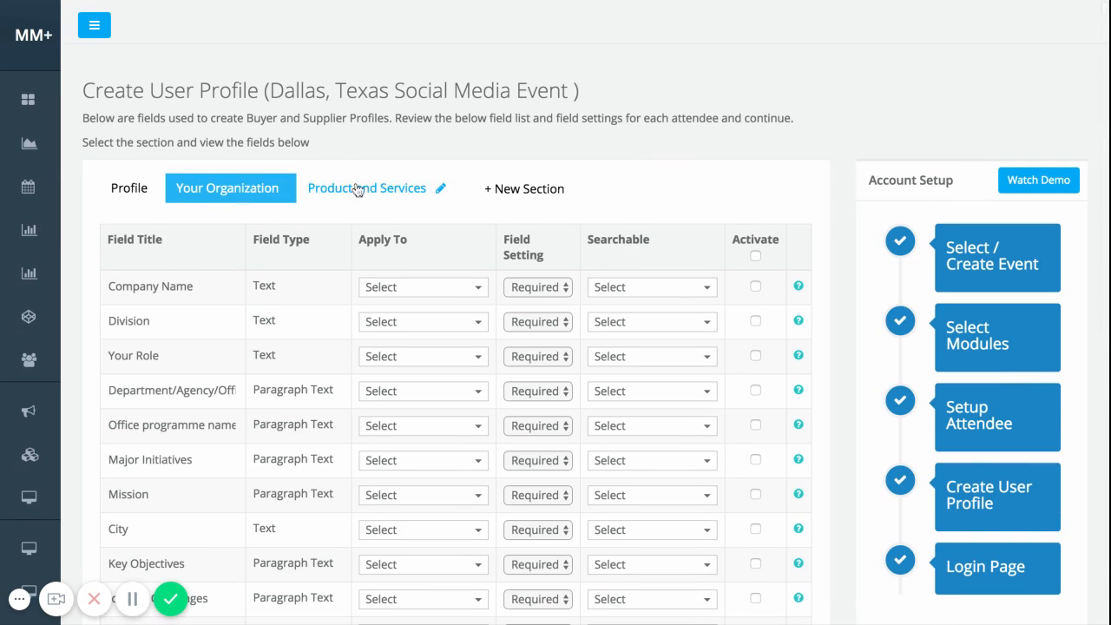
- In the Product and Services section, activate the NAICS and SIC fields and set both to Optional
left_click(355, 190)
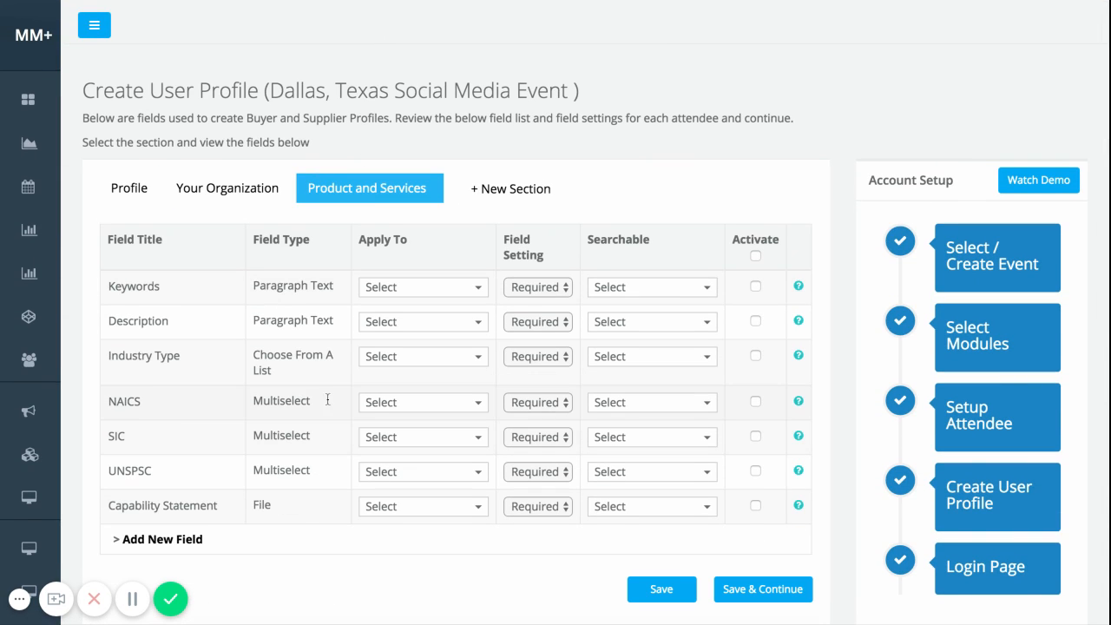
left_click(755, 401)
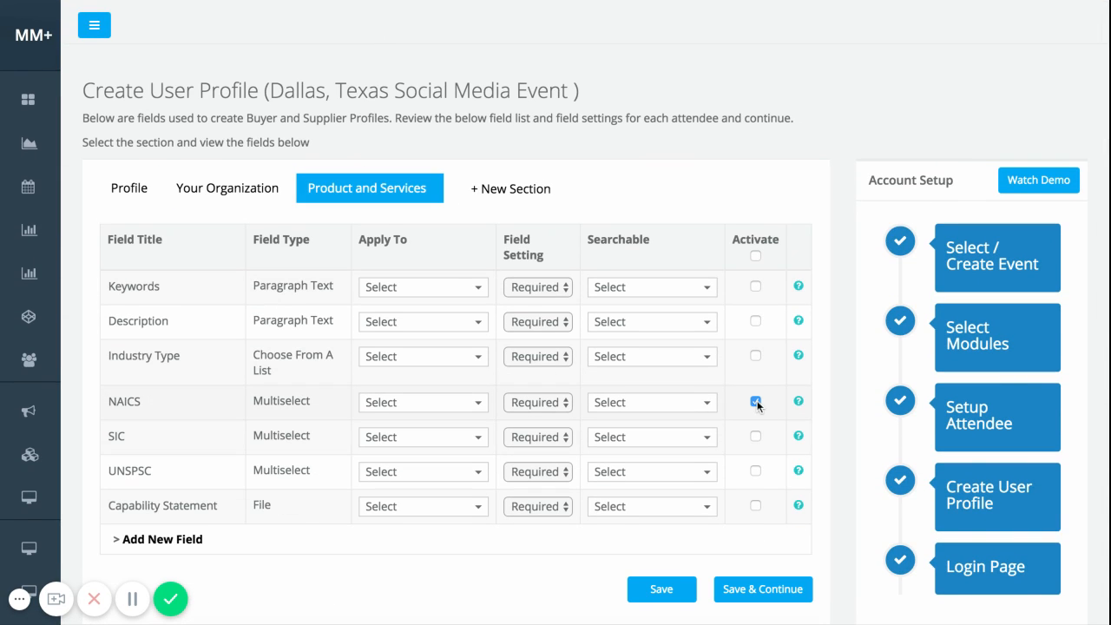
left_click(522, 403)
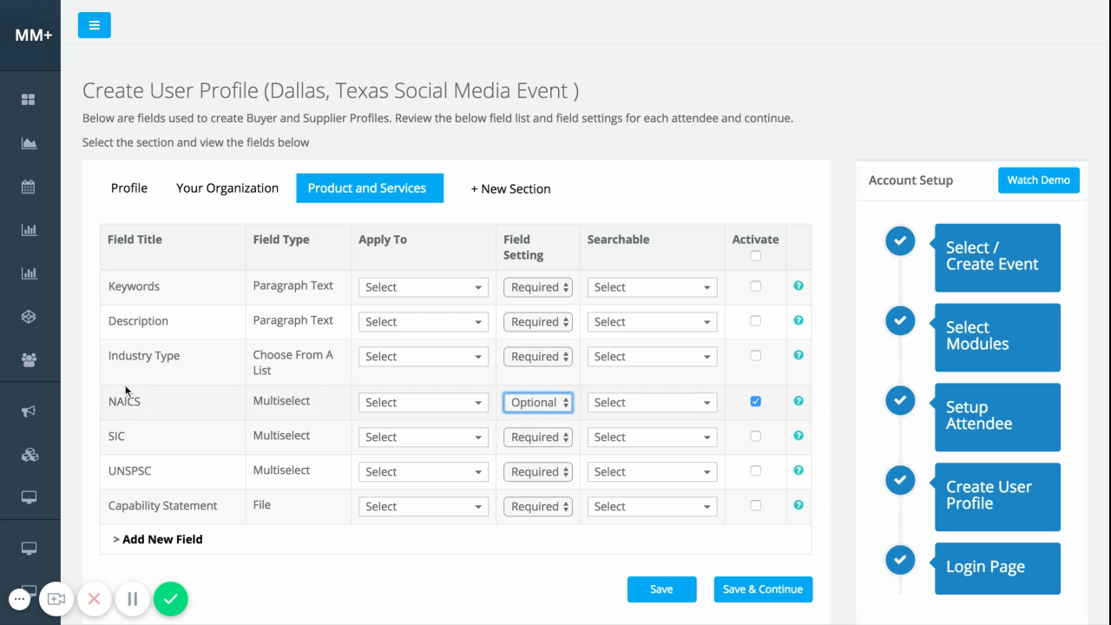
left_click(538, 437)
left_click(539, 455)
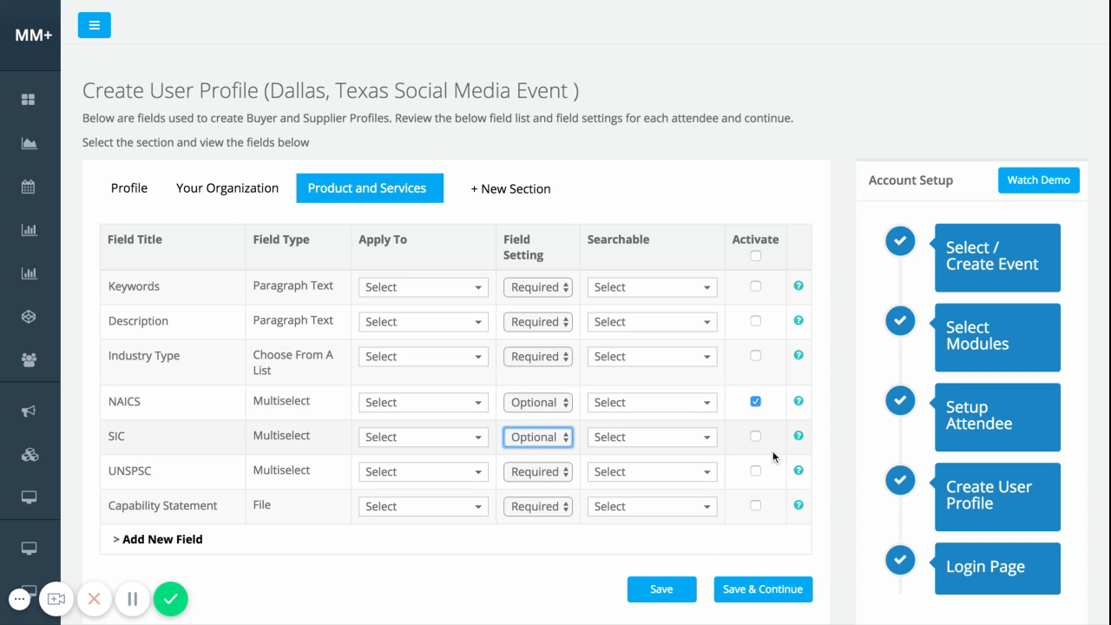
left_click(757, 438)
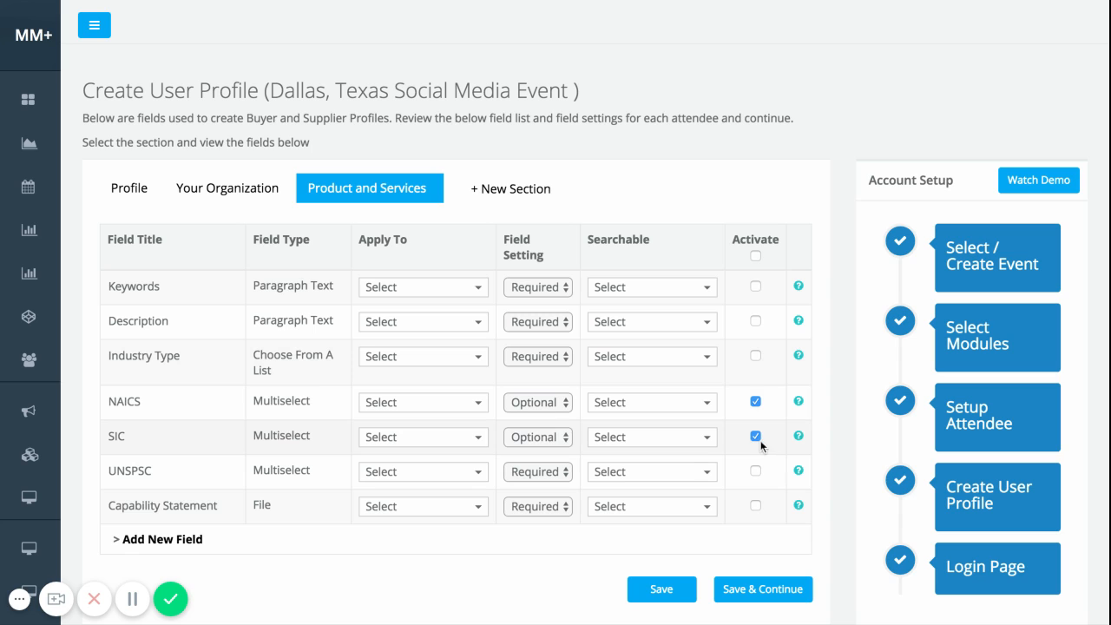
- Examine the full field list of the Your Organization section, from Company Name down to Certificate Expiry Date
left_click(245, 202)
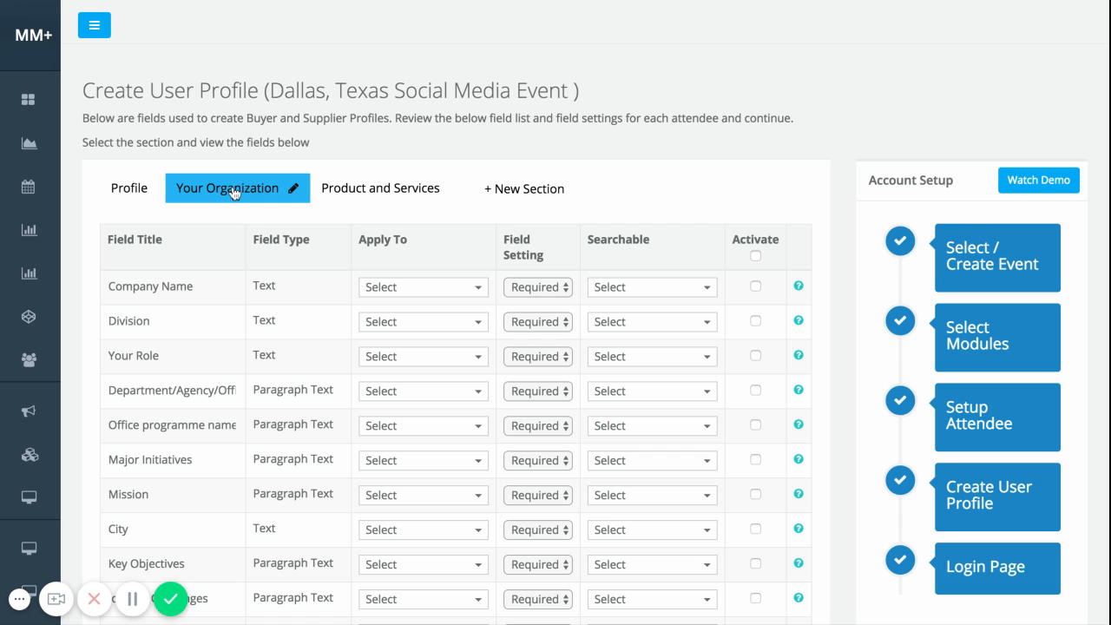
scroll(313, 422, "down", 1)
scroll(314, 426, "down", 1)
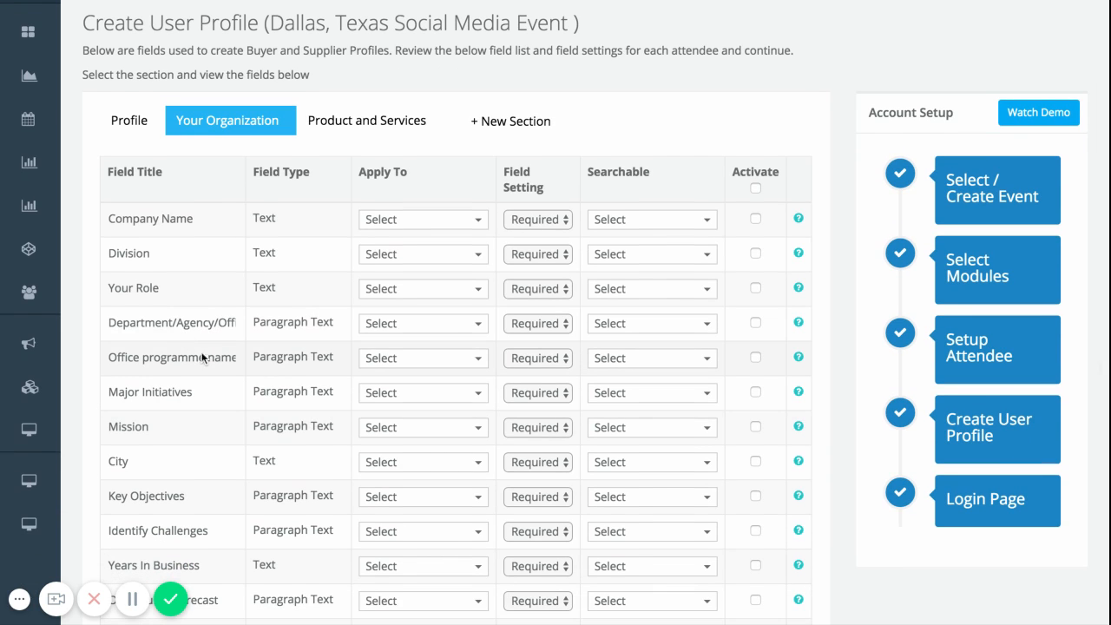
scroll(243, 260, "down", 10)
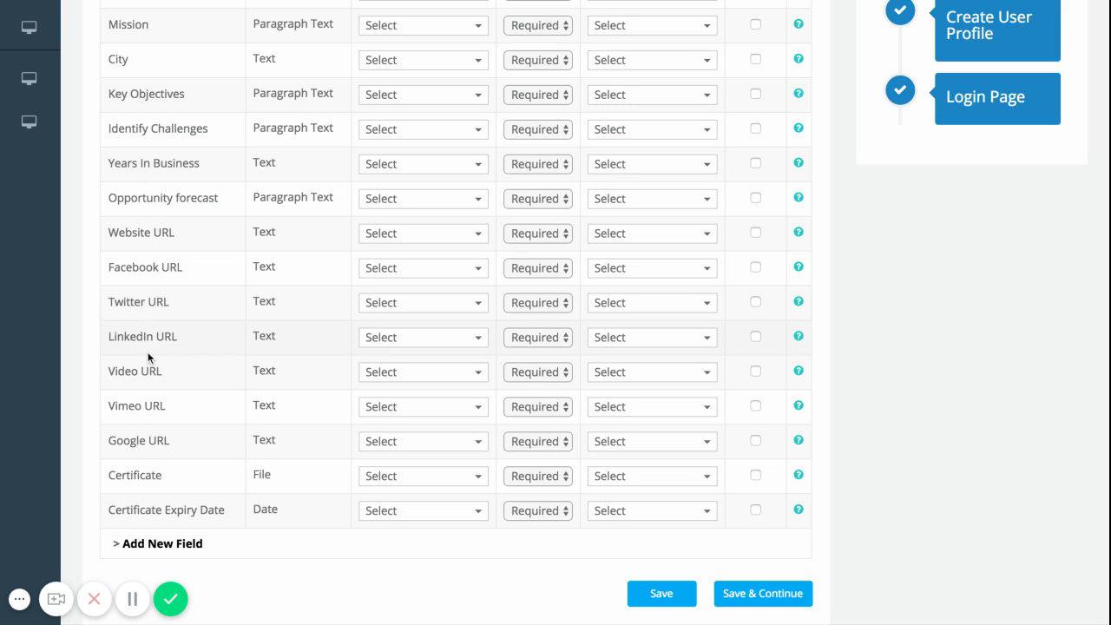
scroll(161, 347, "up", 1)
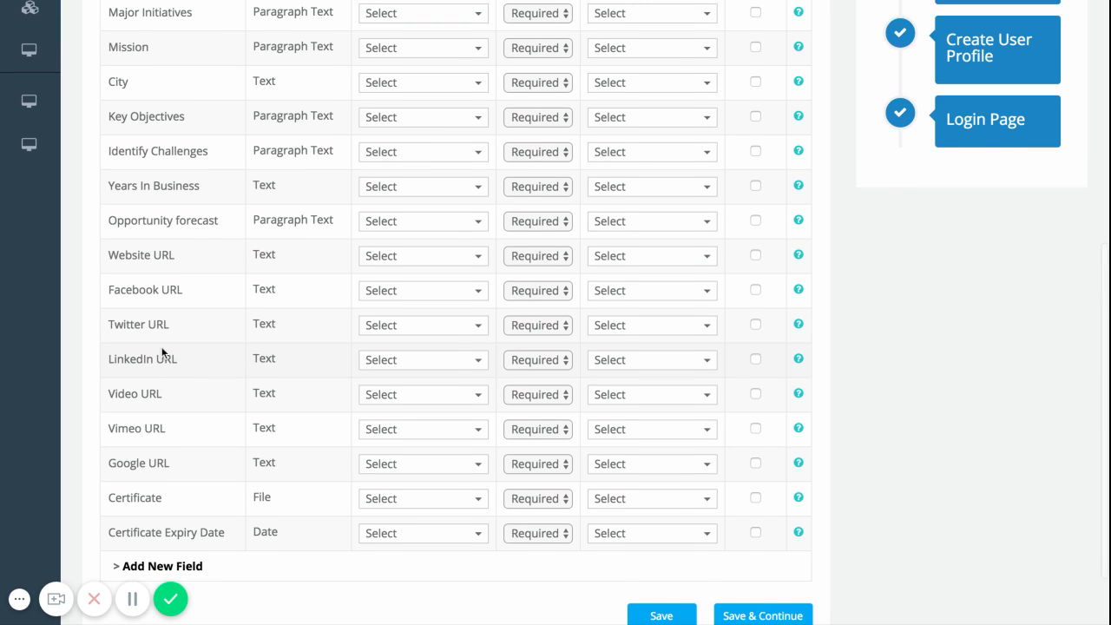
scroll(434, 313, "up", 10)
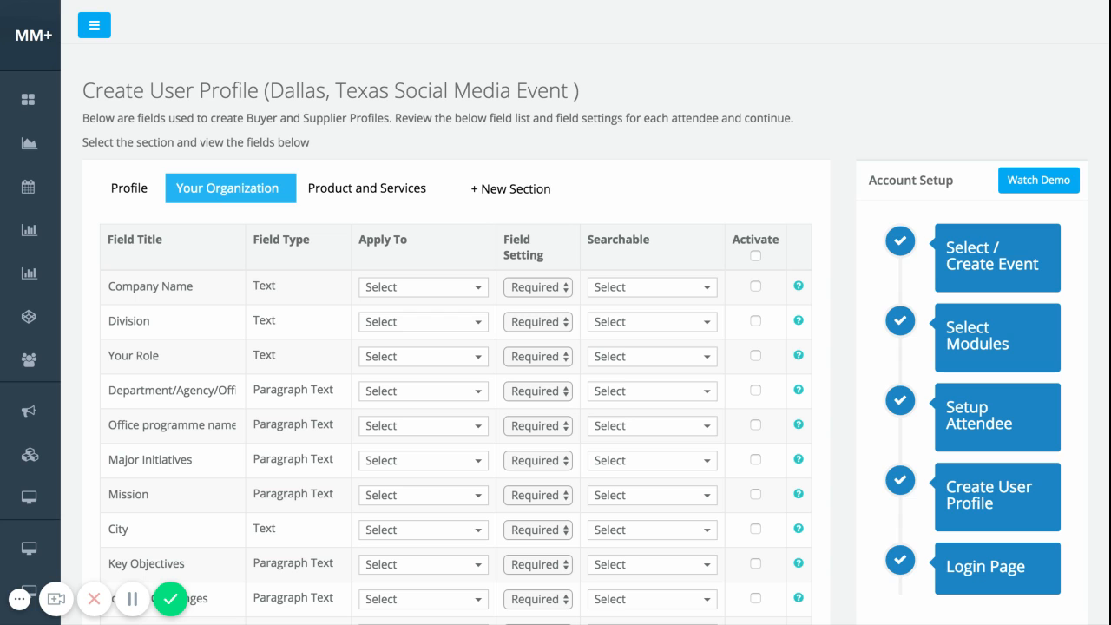
- Examine the Profile section's fields and their activation settings, from First Name down to Intro Video URL
left_click(138, 187)
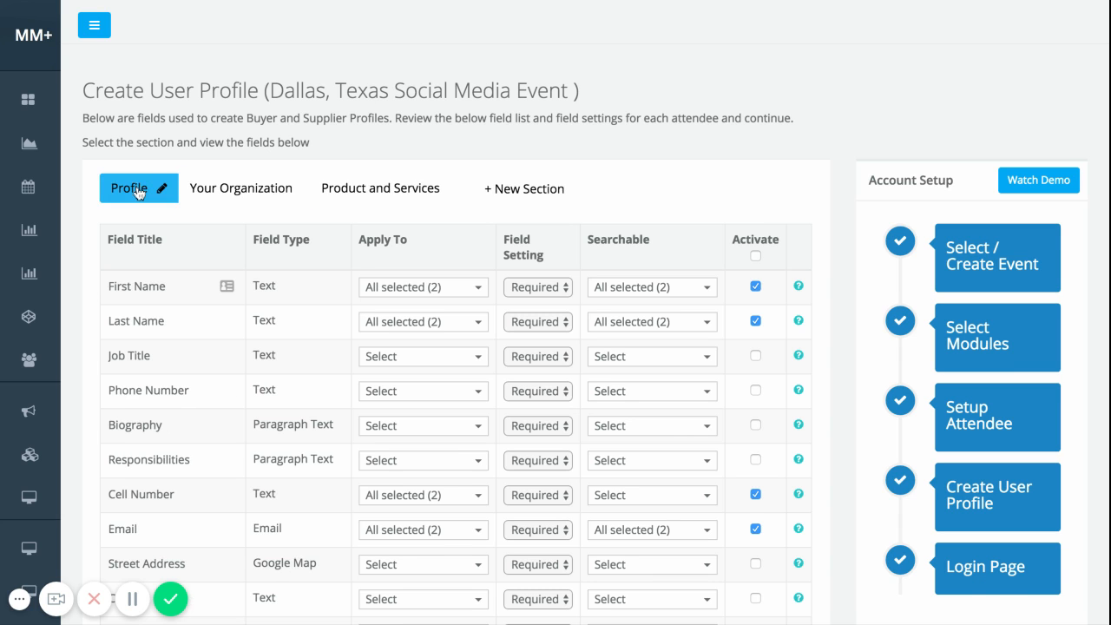
scroll(255, 353, "down", 1)
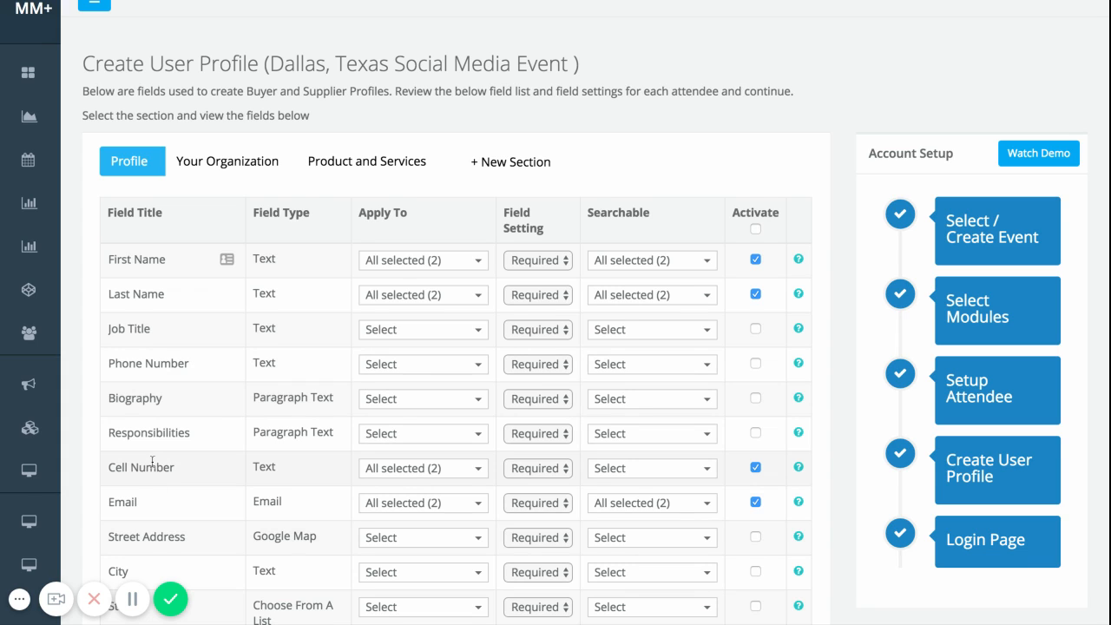
scroll(152, 461, "down", 3)
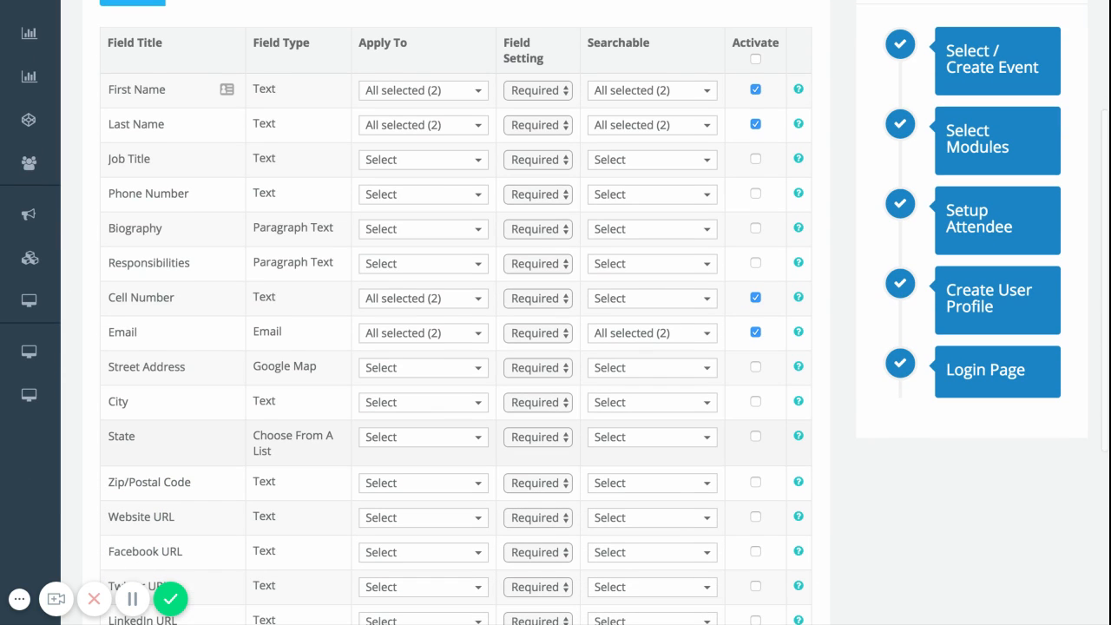
scroll(152, 461, "down", 1)
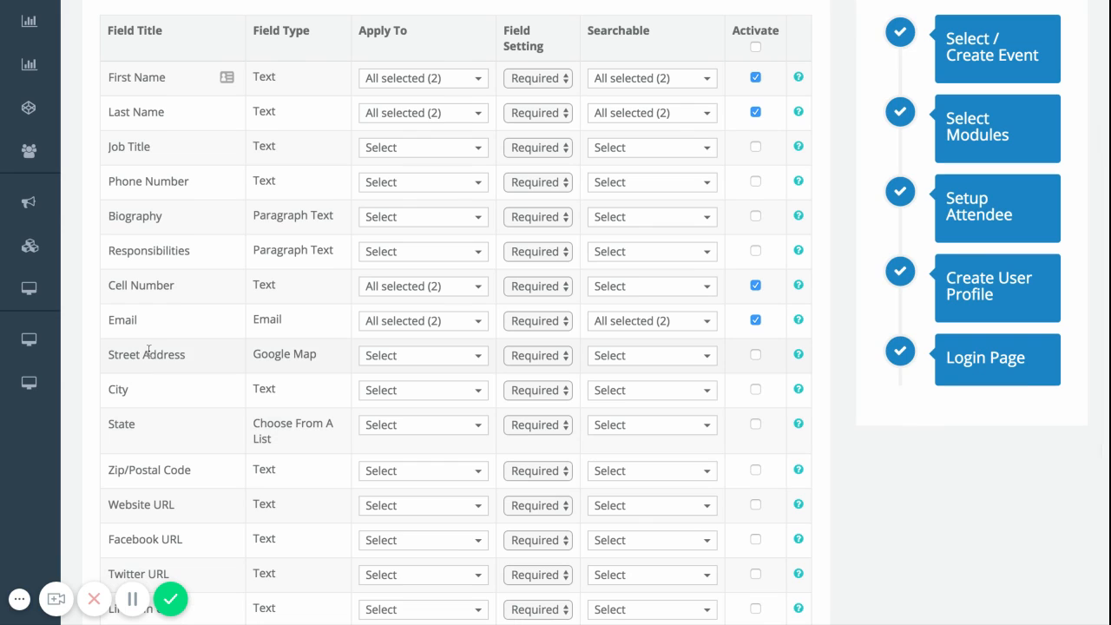
scroll(149, 351, "up", 3)
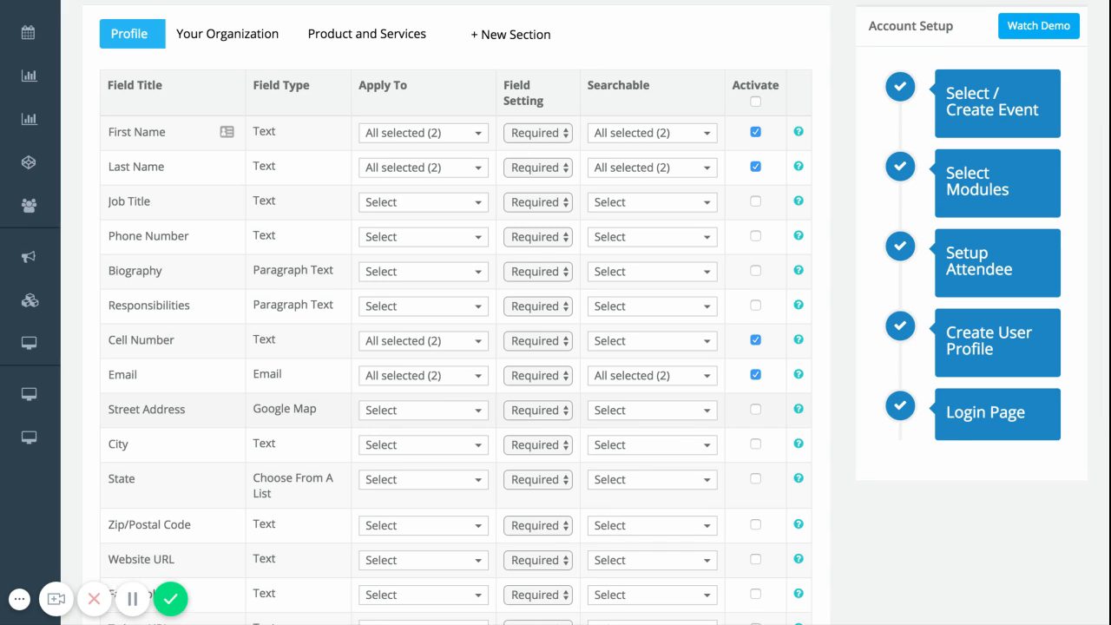
scroll(434, 347, "down", 5)
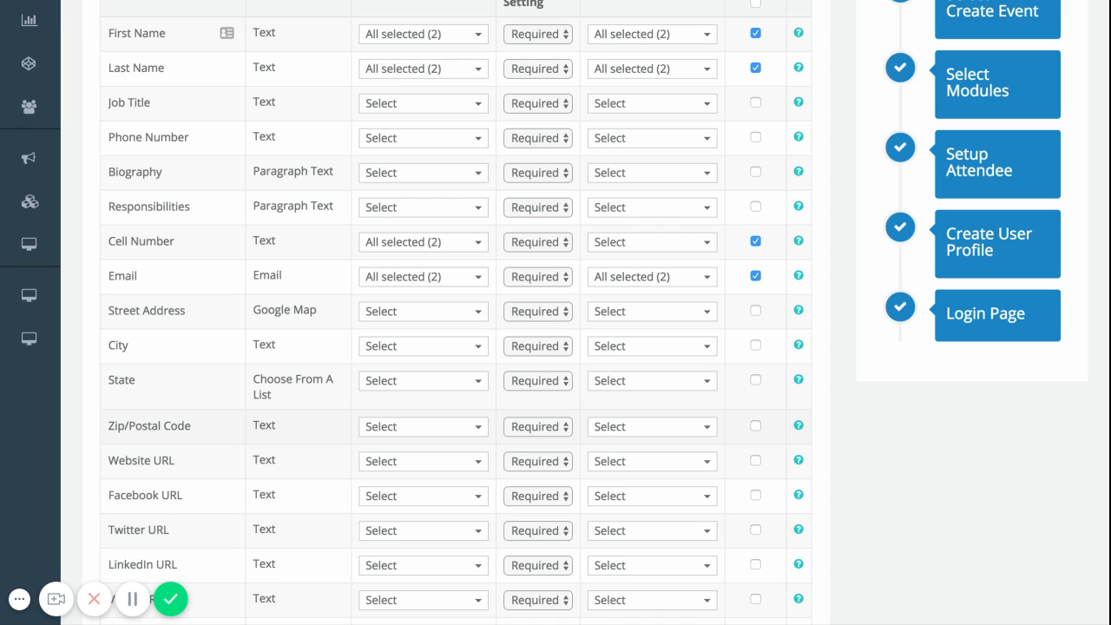
scroll(158, 461, "down", 3)
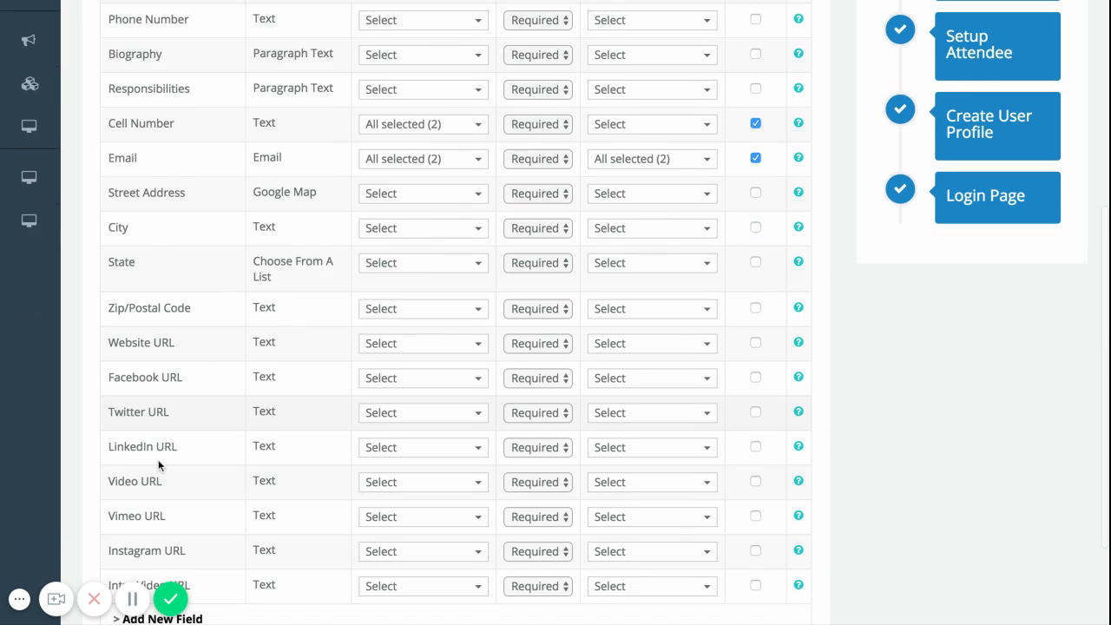
scroll(157, 462, "down", 2)
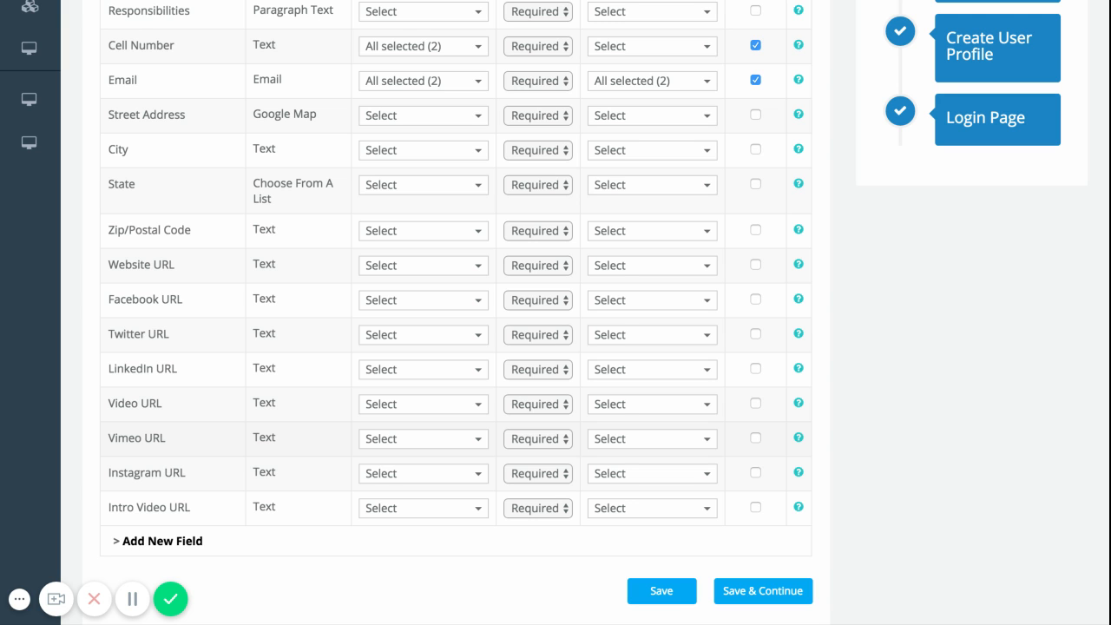
scroll(434, 589, "up", 3)
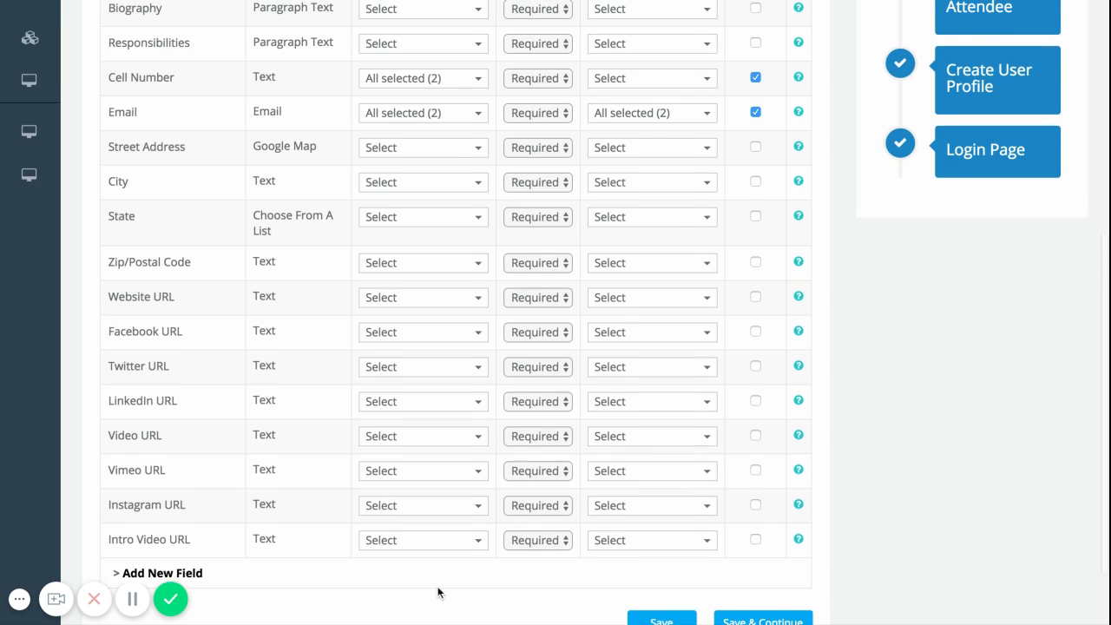
scroll(439, 592, "up", 8)
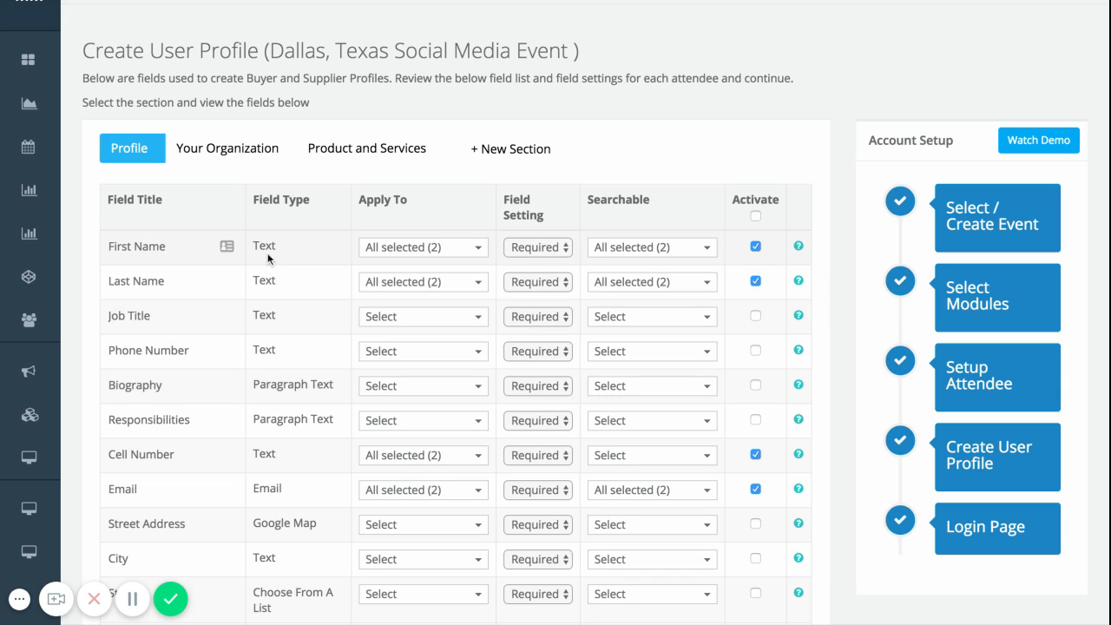
- Check the First Name field's Field Setting and the attendee types offered under Apply To
left_click(516, 247)
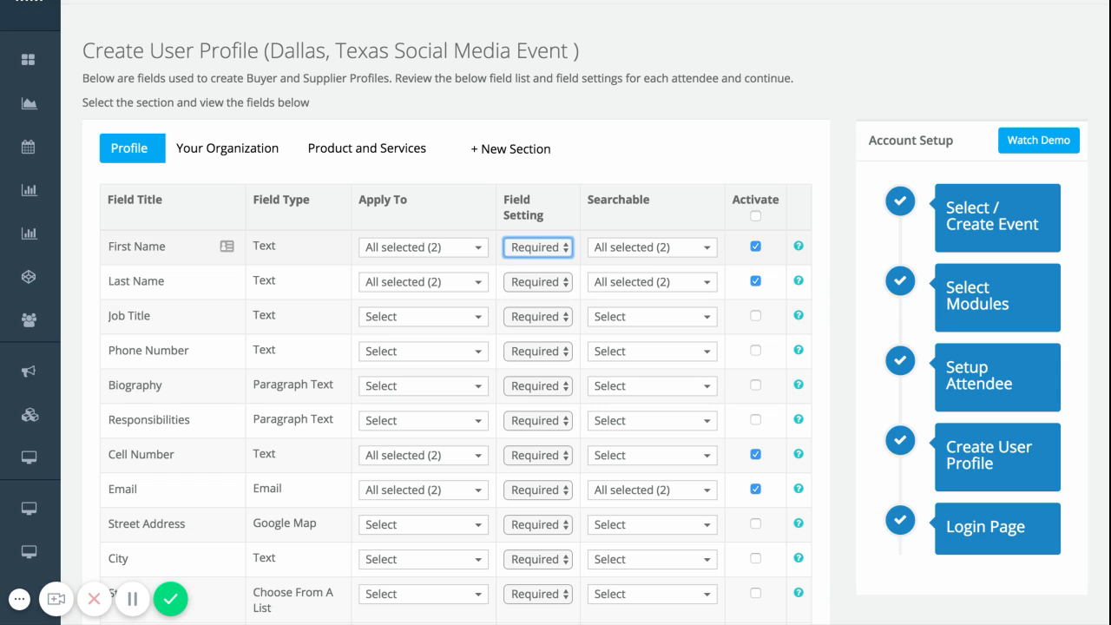
left_click(459, 253)
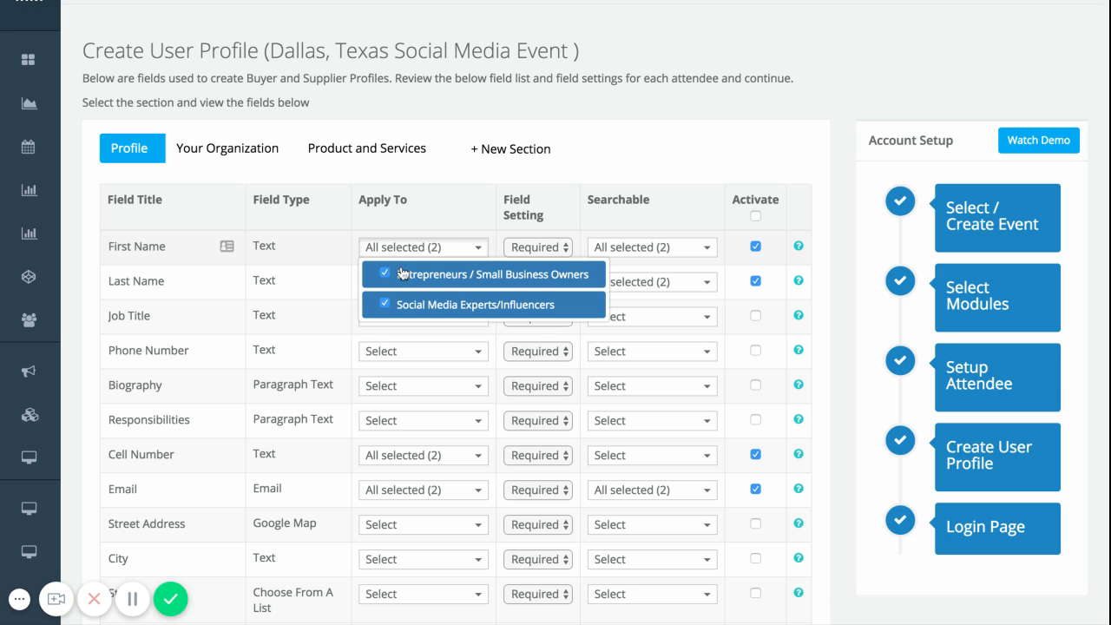
left_click(406, 190)
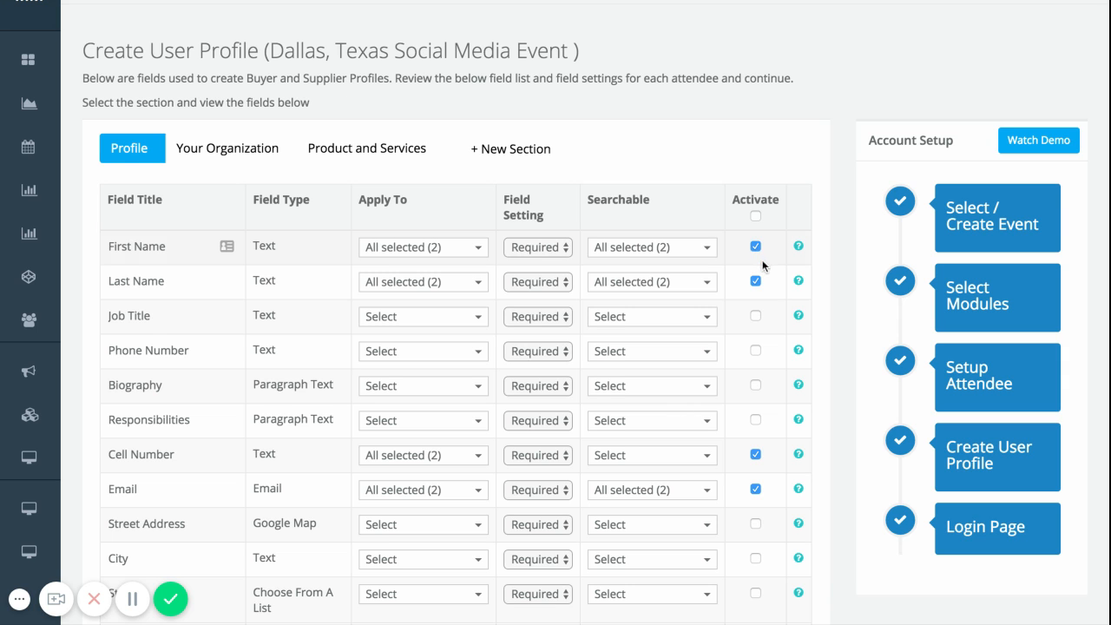
- Review the rest of the Profile fields and go over the Your Organization and Product and Services sections once more
scroll(772, 335, "down", 3)
scroll(772, 334, "down", 5)
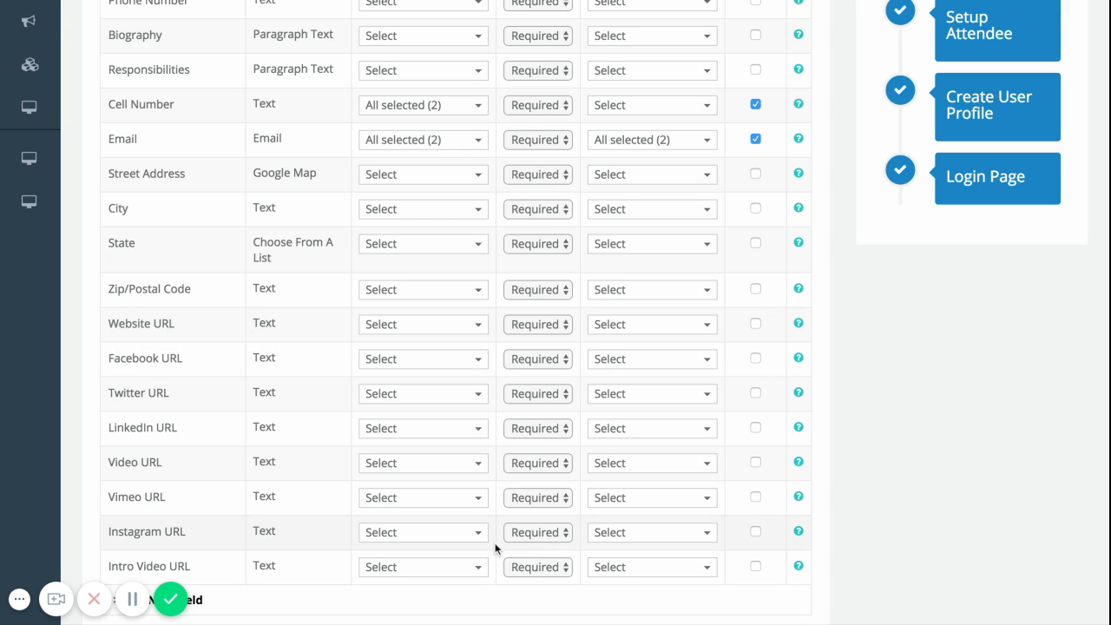
scroll(309, 489, "up", 5)
scroll(309, 484, "up", 1)
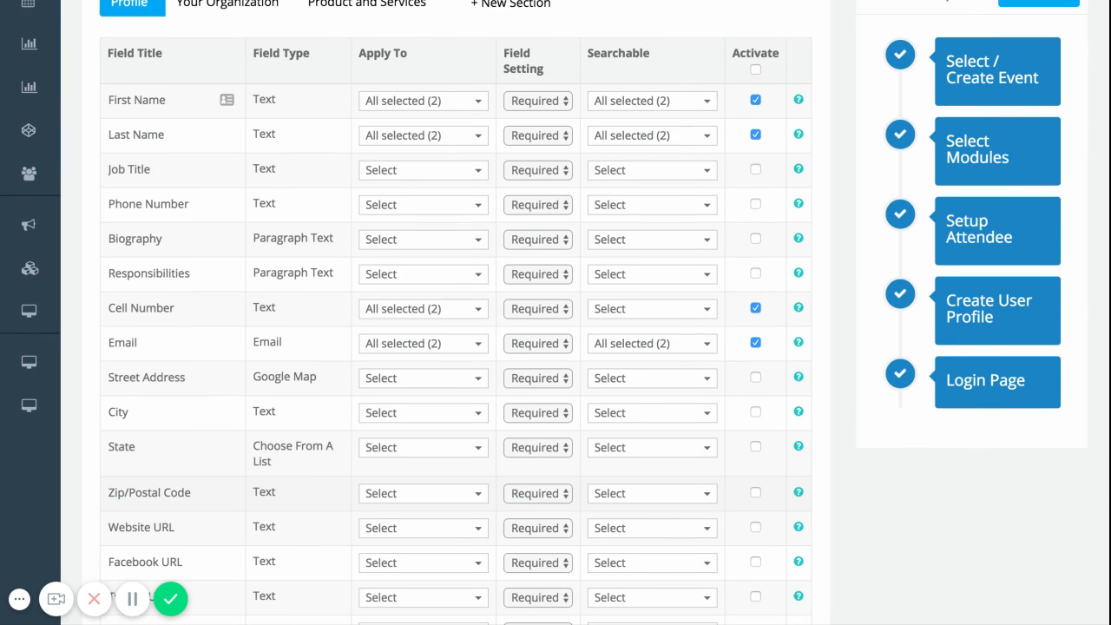
scroll(325, 421, "up", 1)
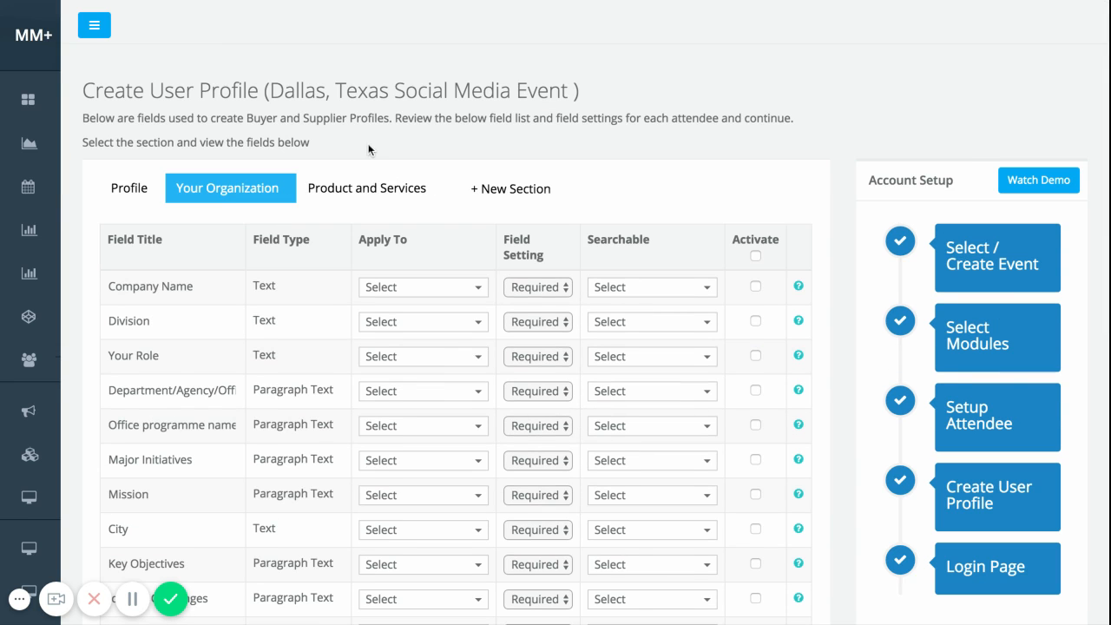
left_click(378, 190)
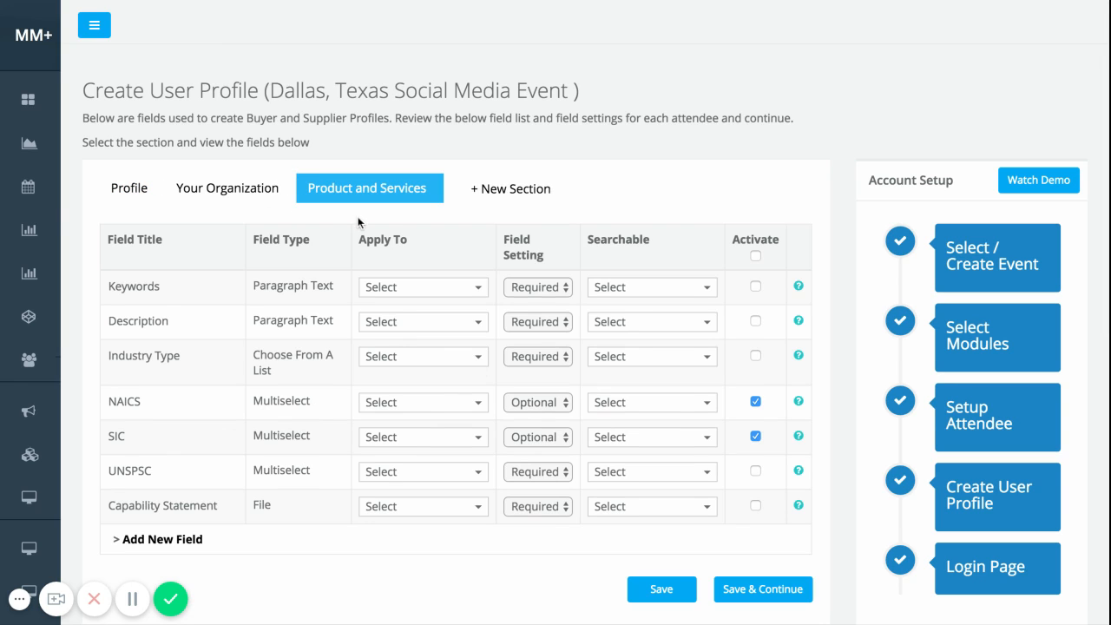
scroll(296, 358, "down", 2)
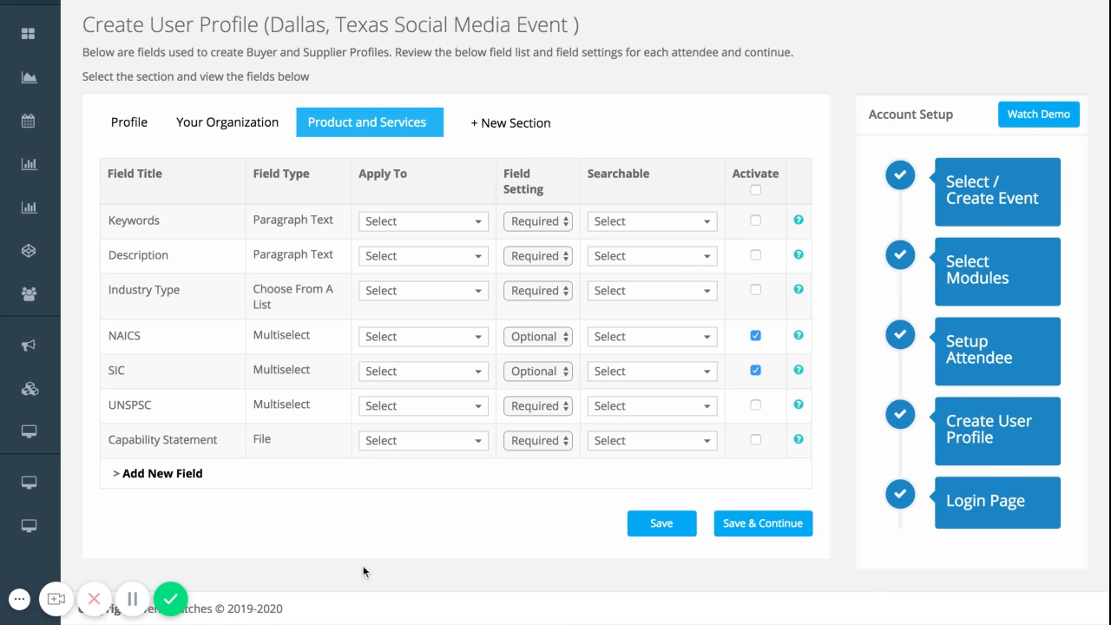